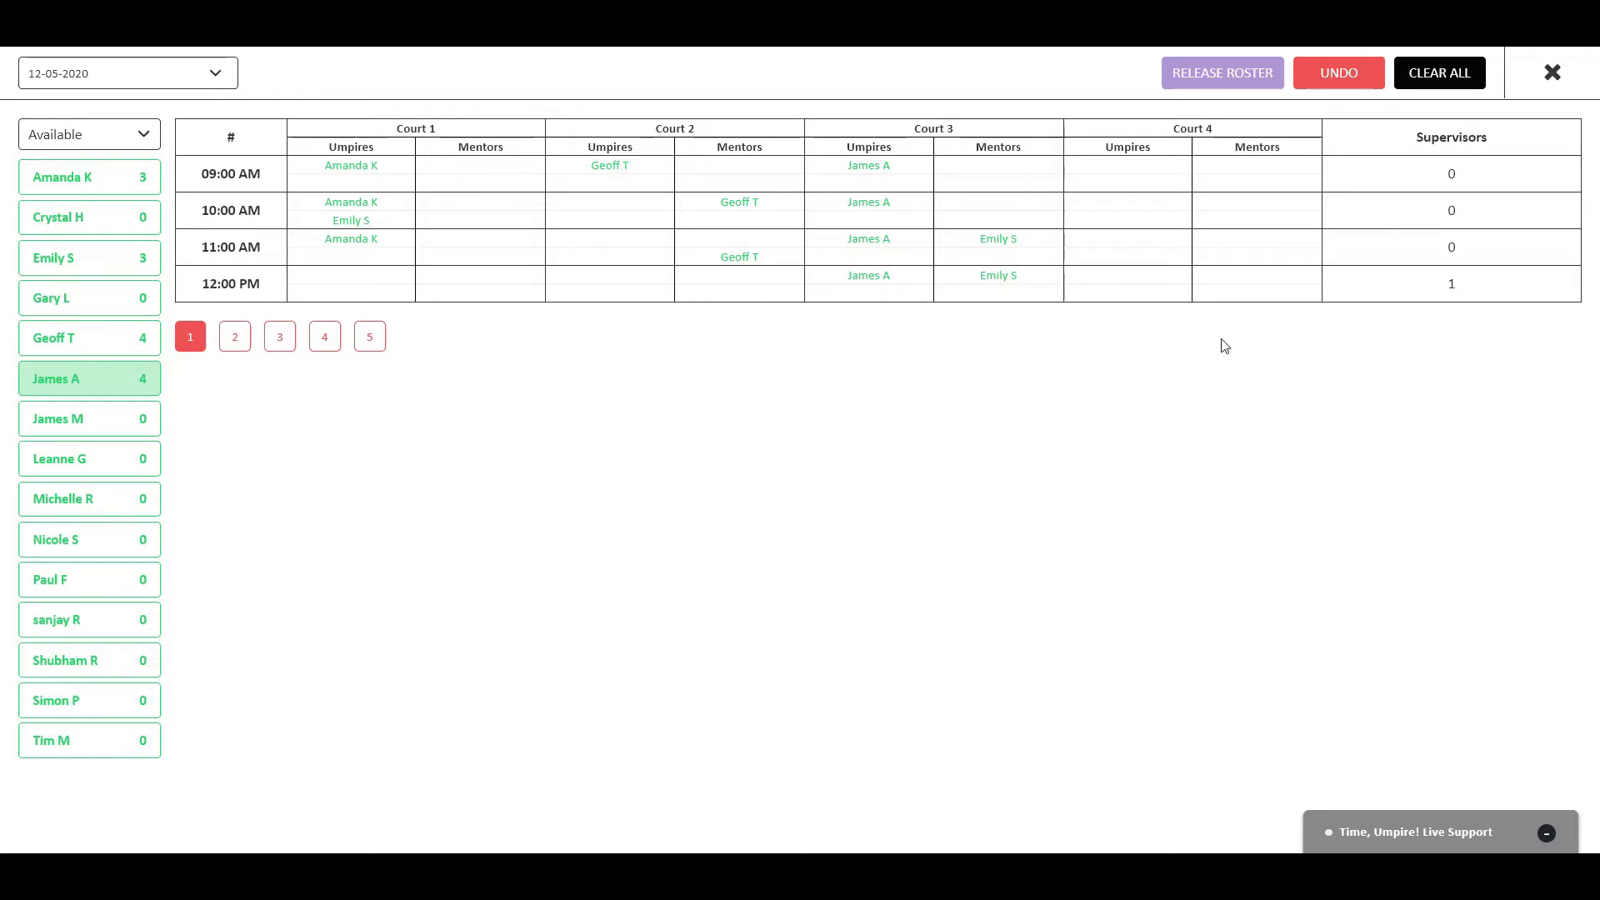
Clear all existing allocations from the 12-05-2020 roster grid.
left_click(1435, 76)
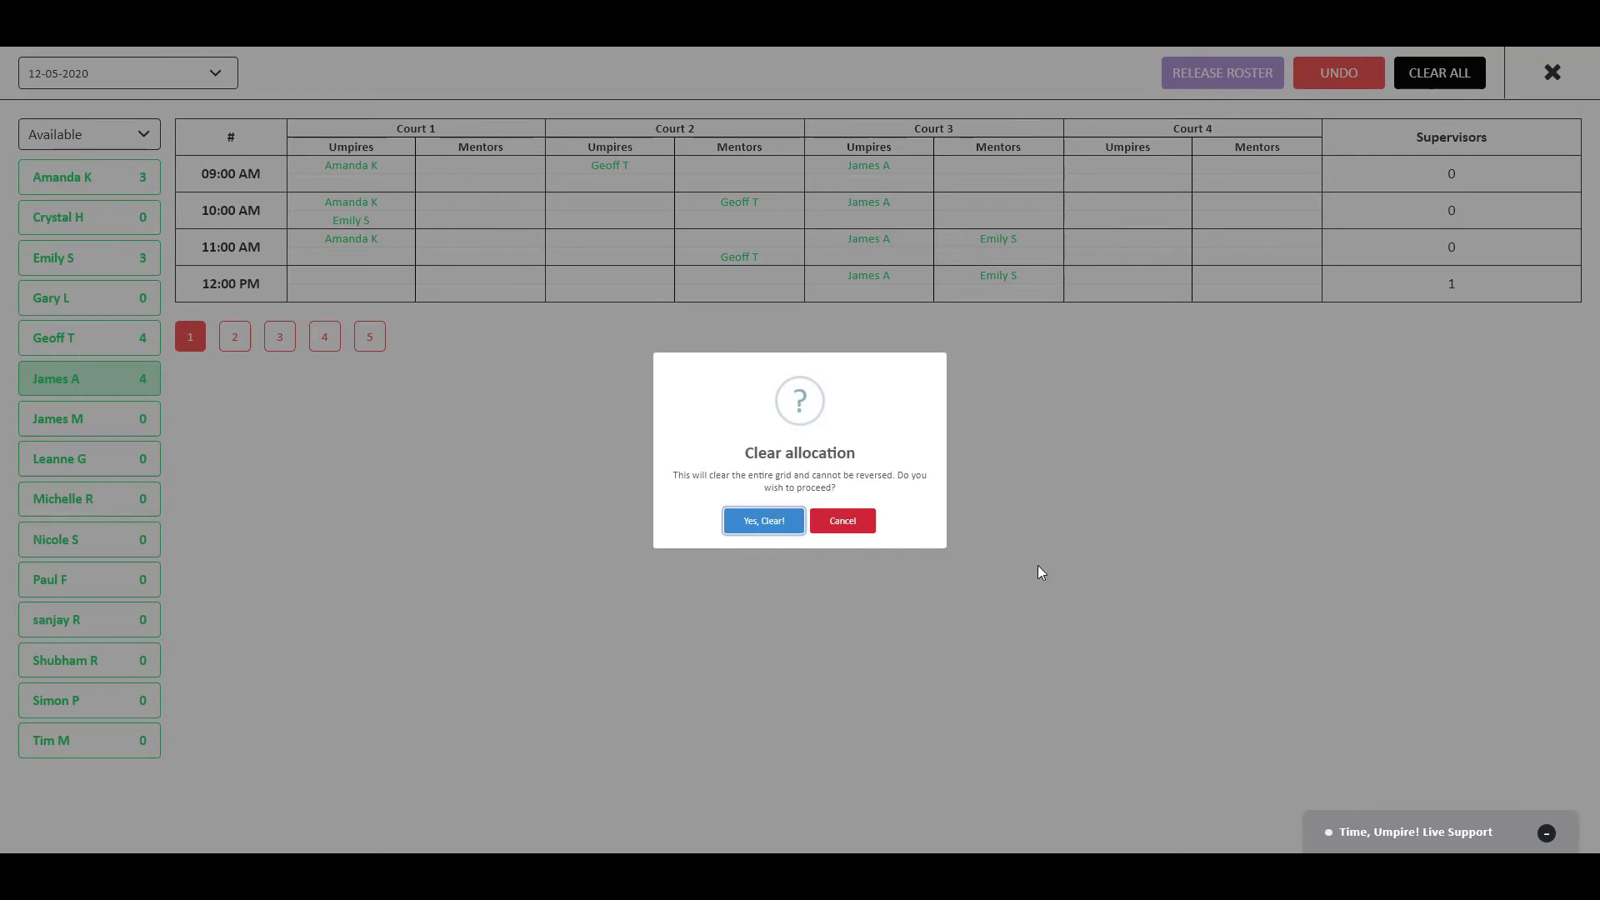
left_click(762, 521)
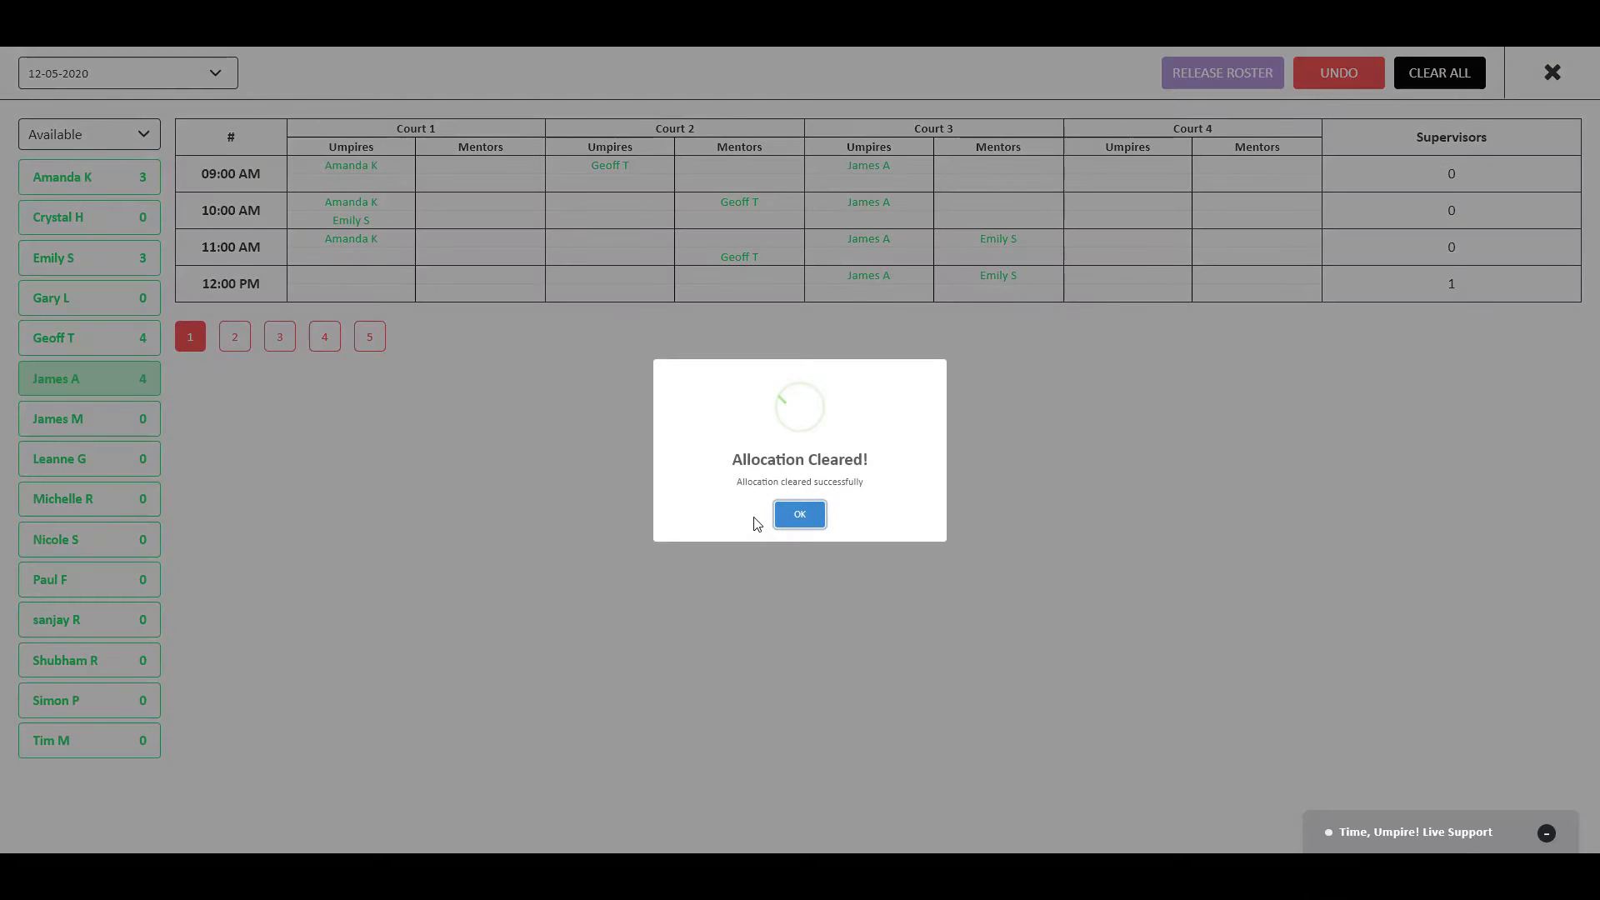
left_click(800, 516)
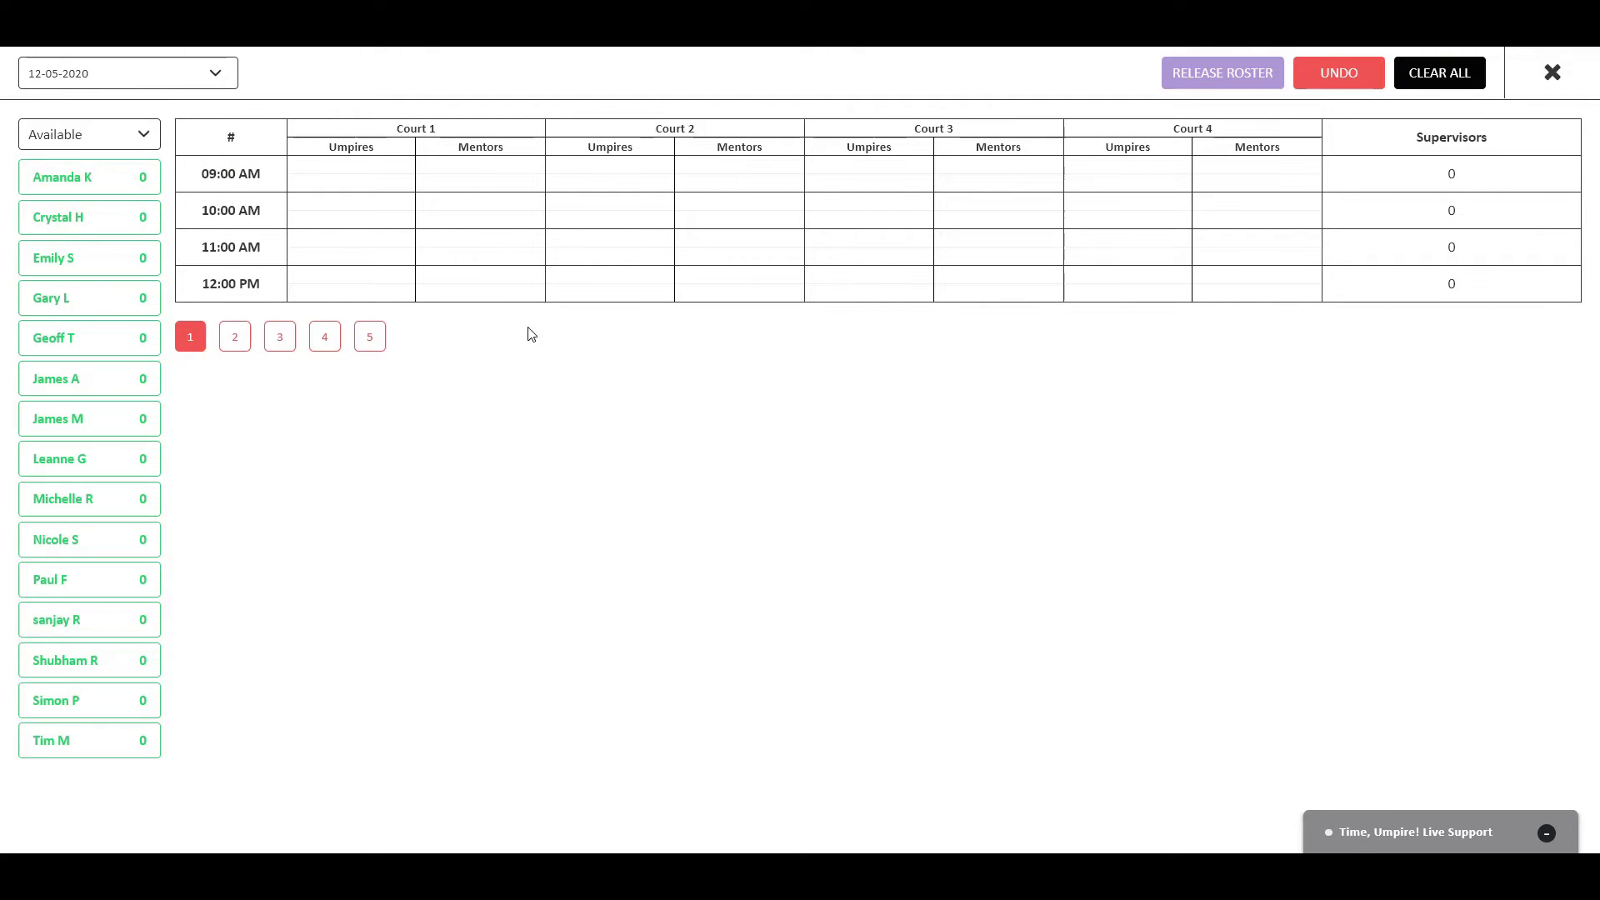
Check the Not Available umpires, and change the fourth umpire in the No Availability list to Available.
left_click(100, 137)
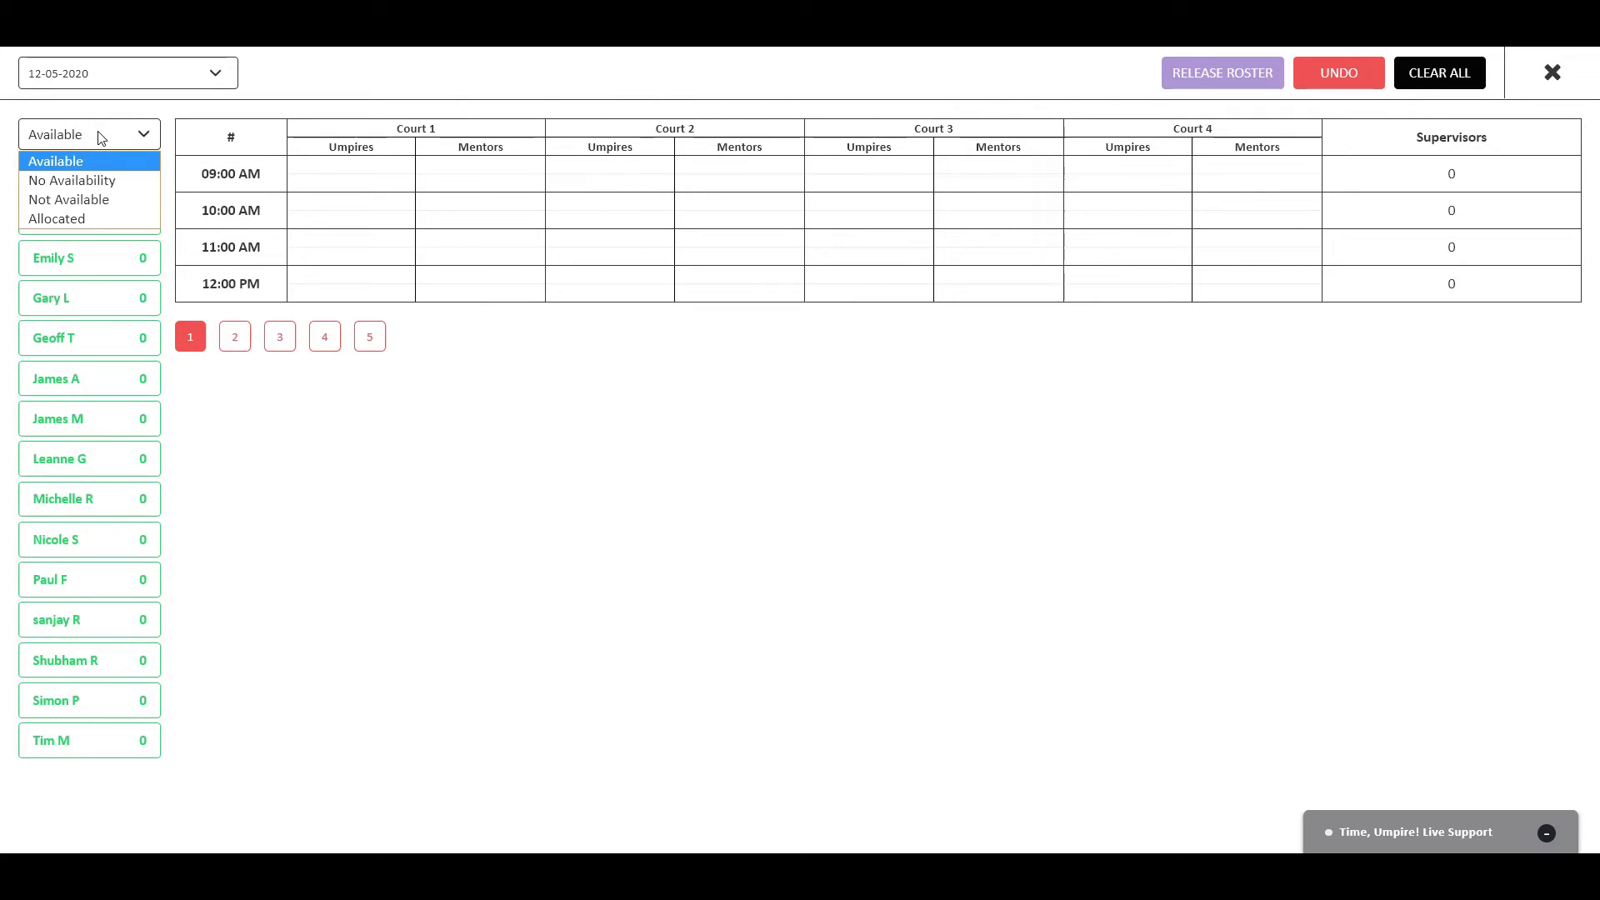
left_click(96, 200)
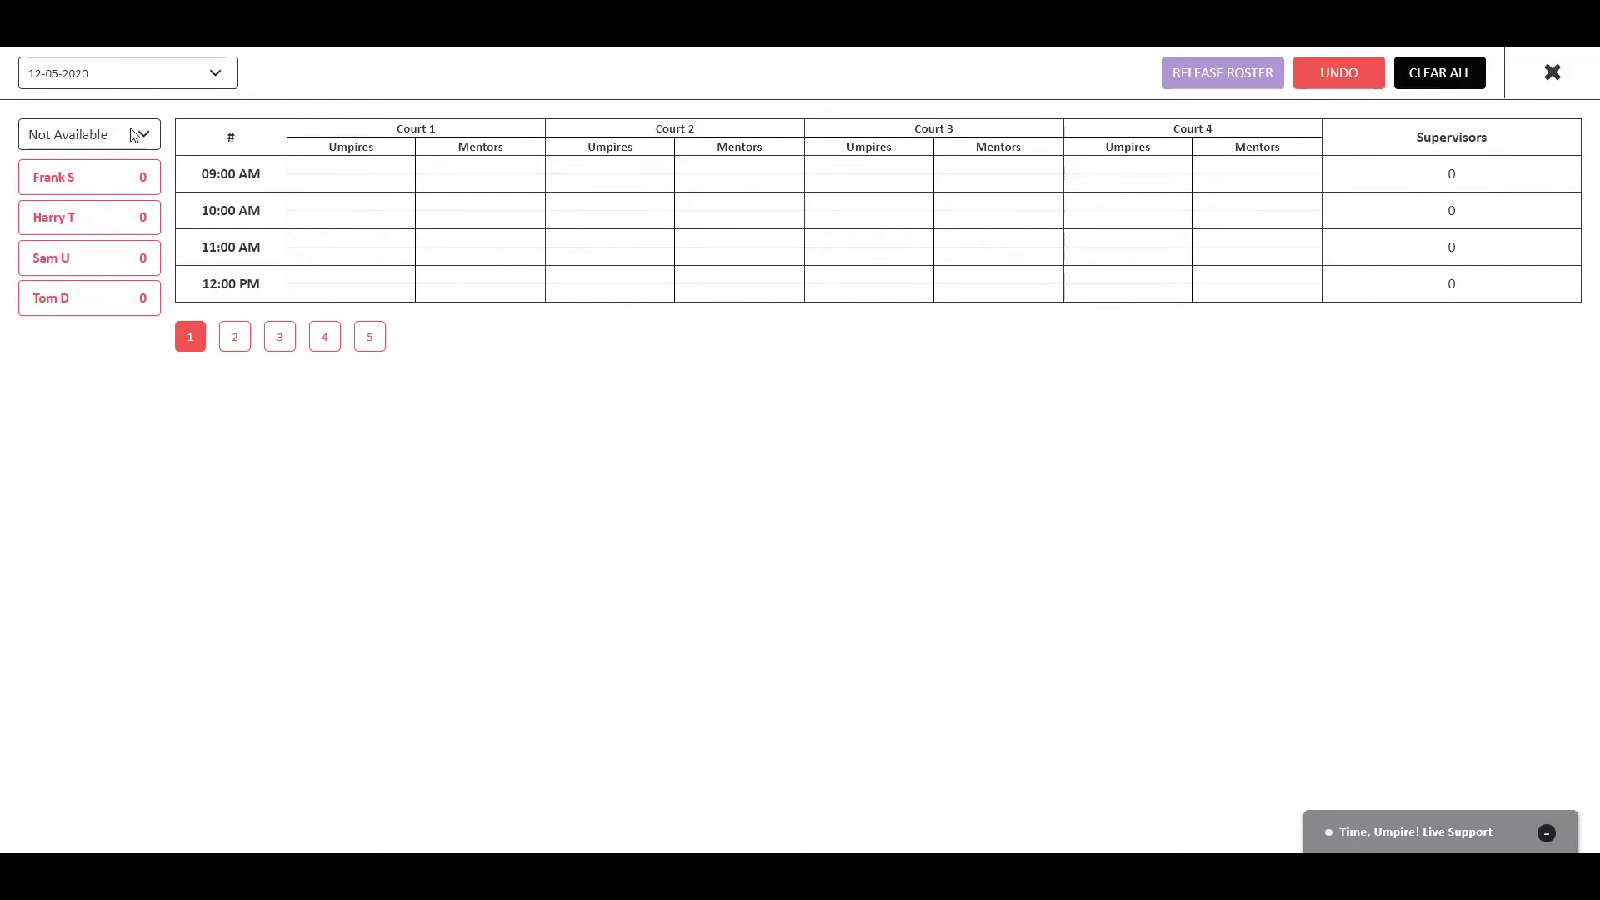
left_click(132, 134)
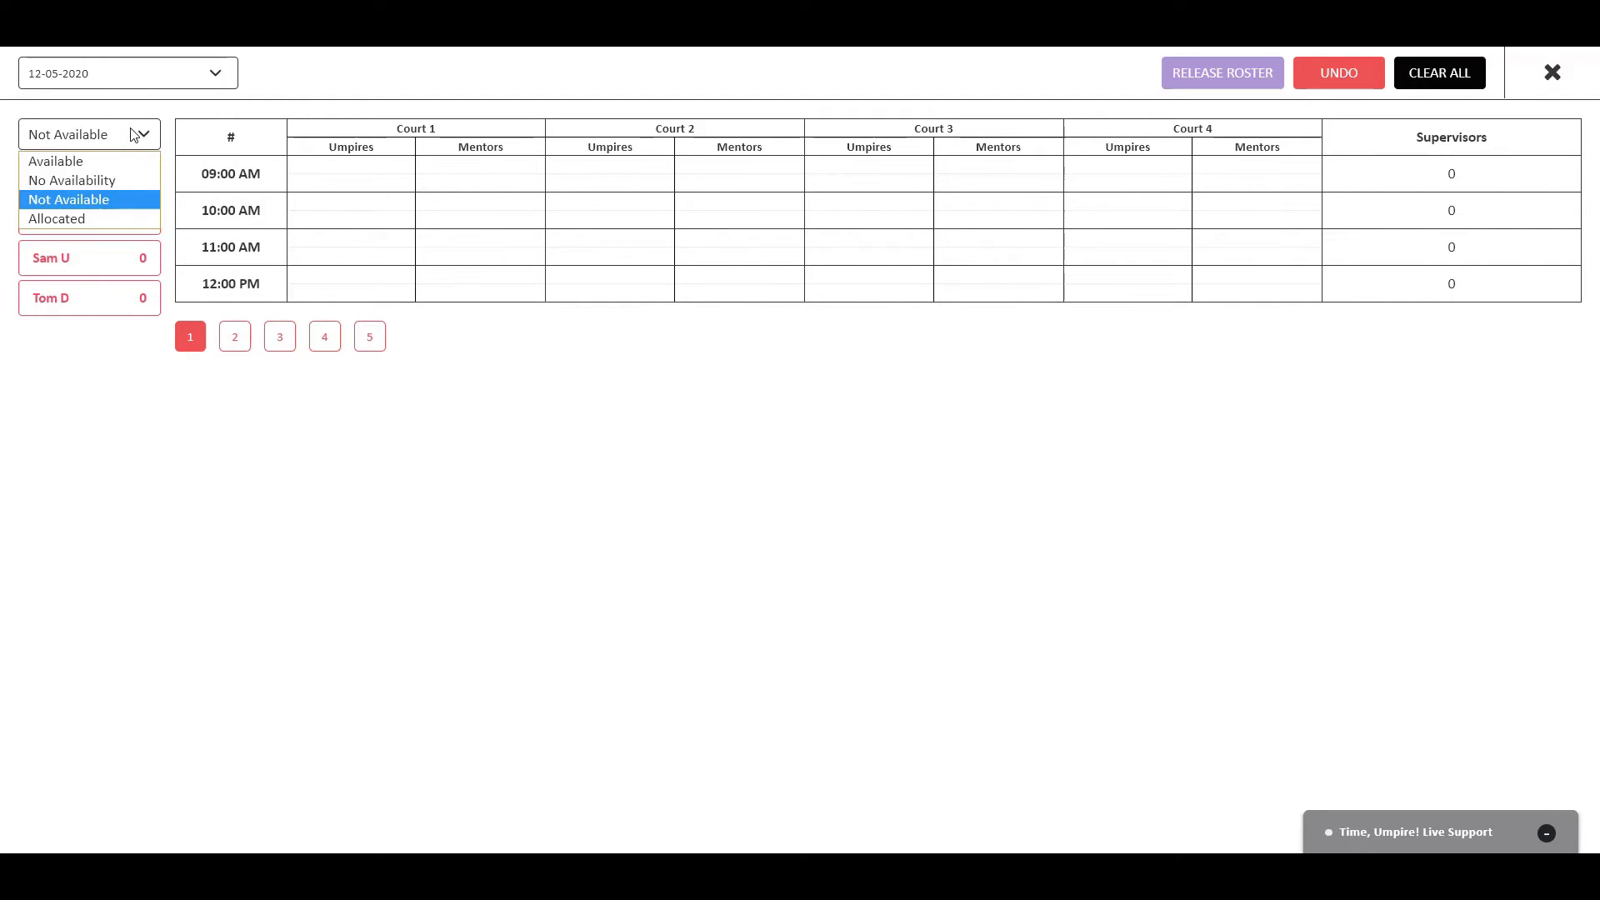
left_click(122, 179)
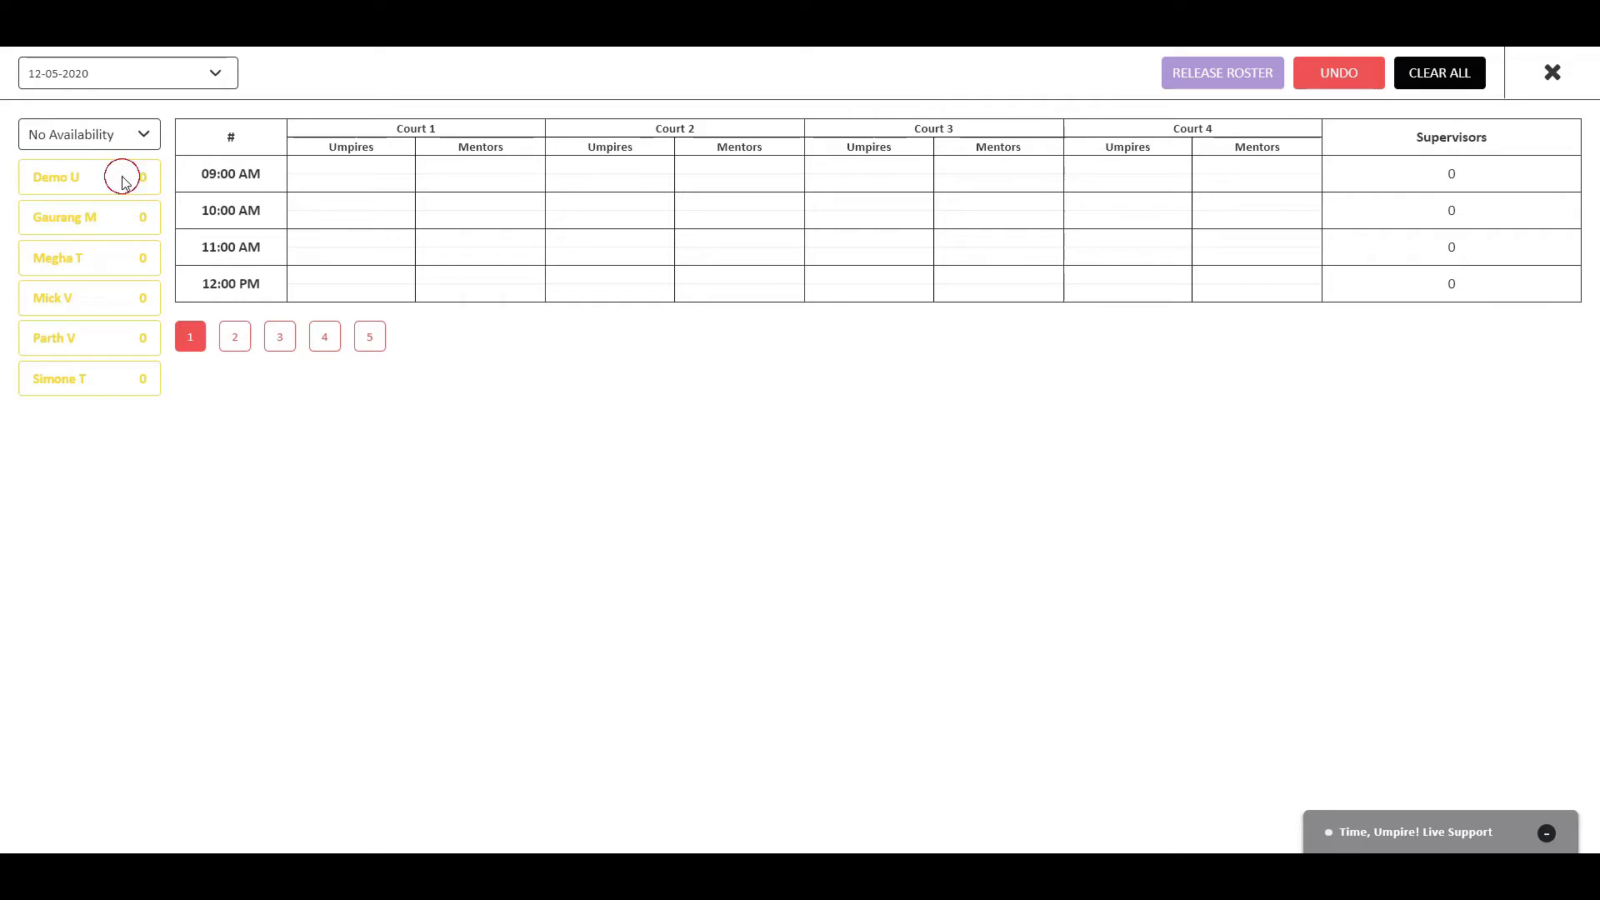
right_click(66, 297)
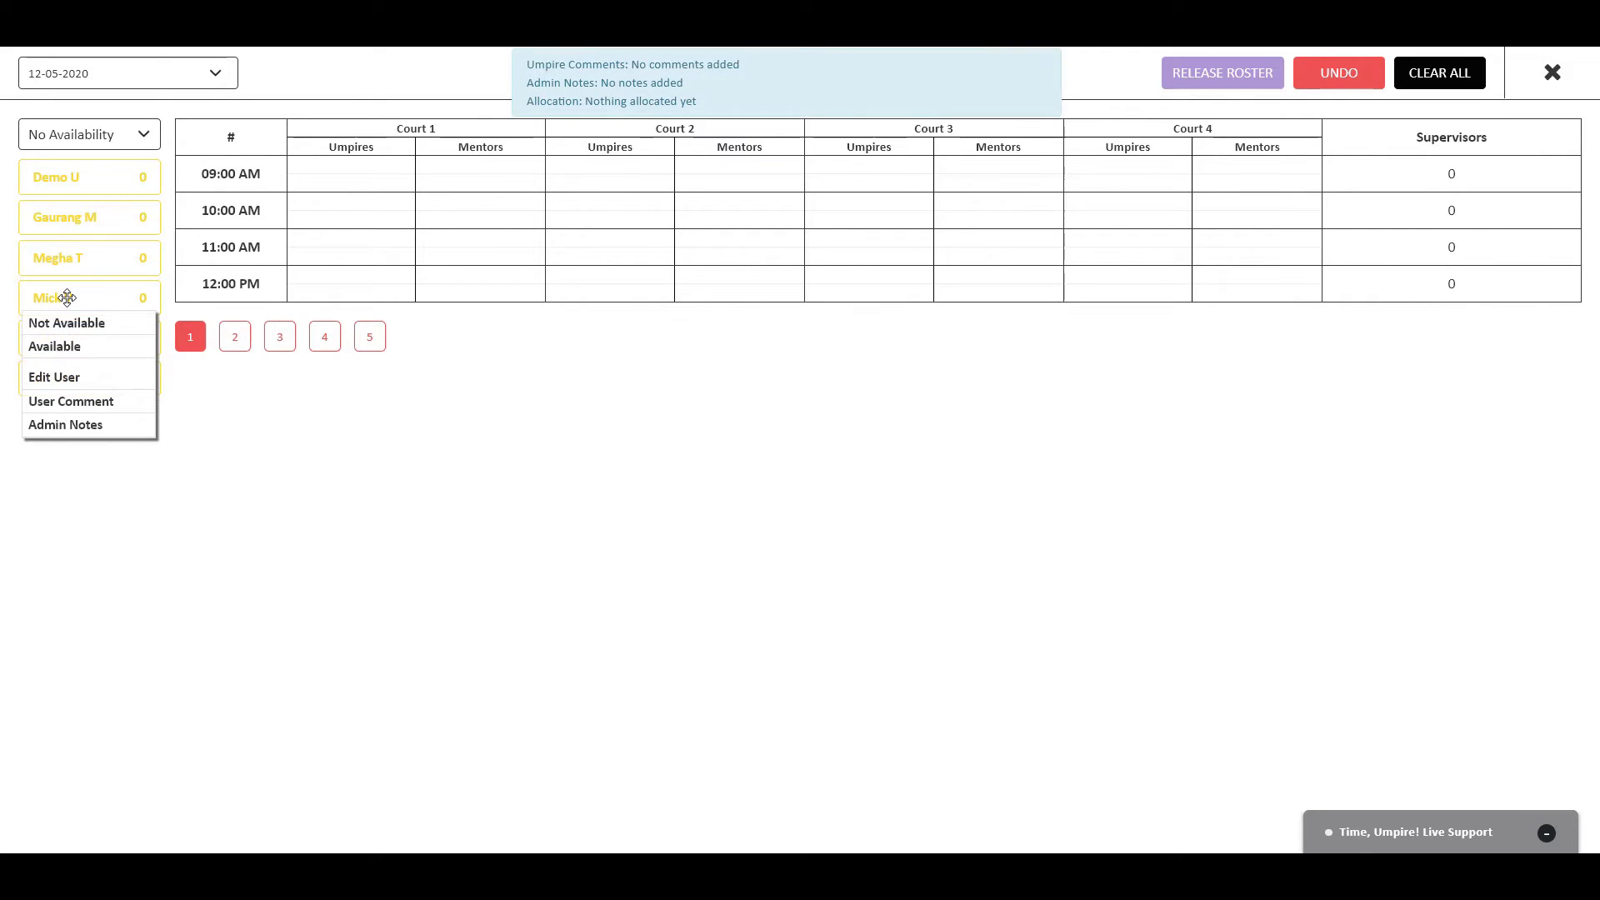
left_click(59, 352)
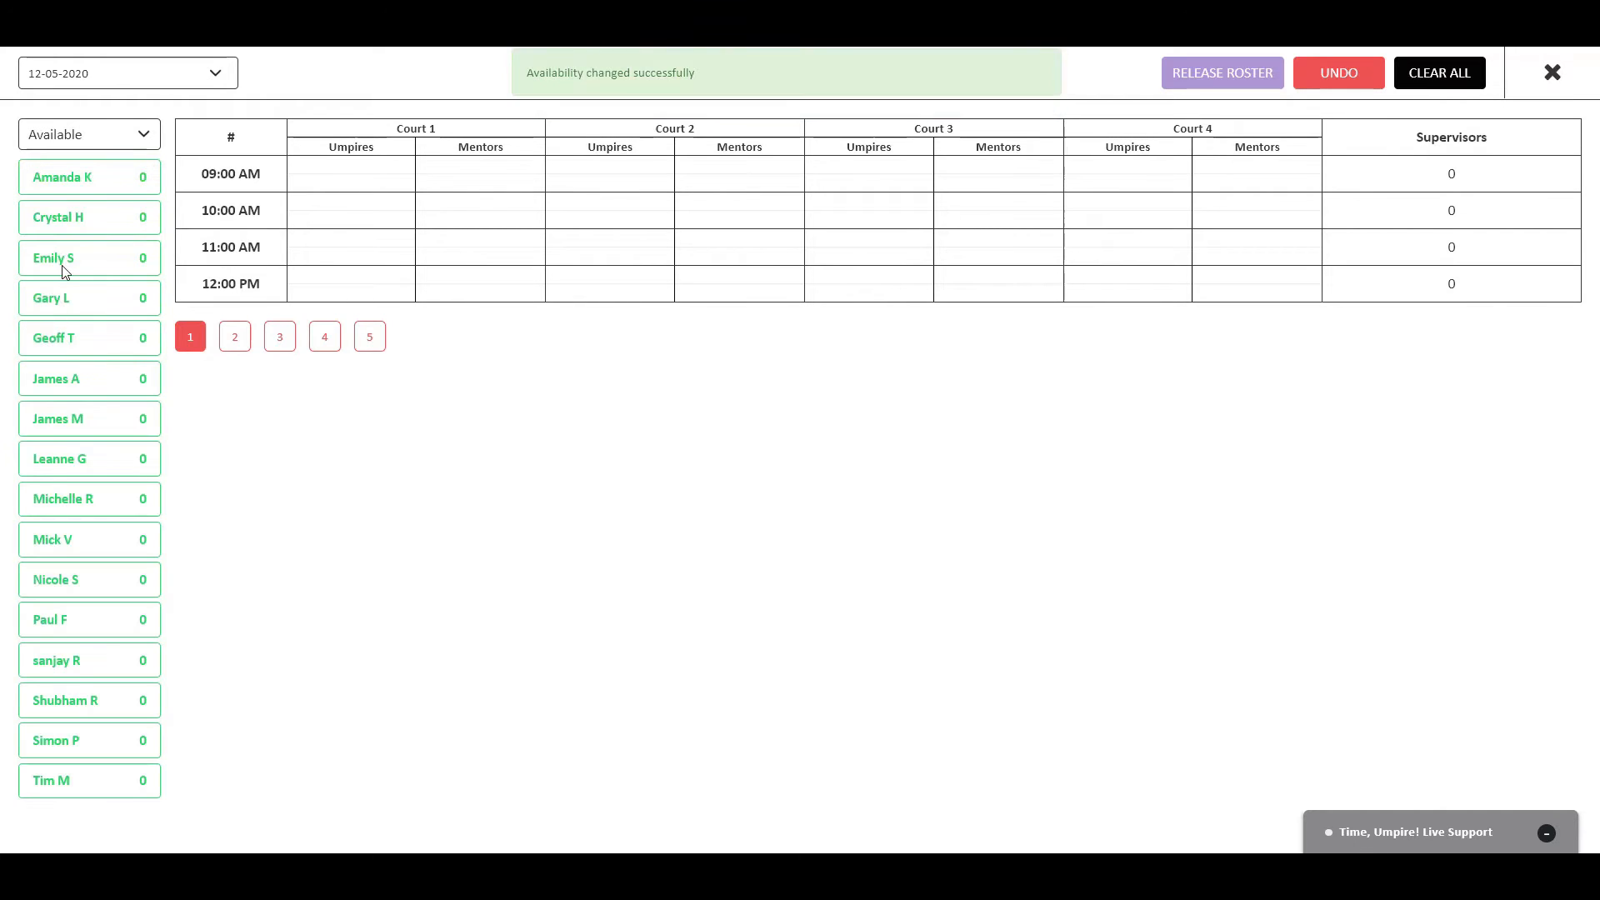
Review the first available umpire's comments, admin notes and the actions offered for that umpire.
mouse_move(168, 546)
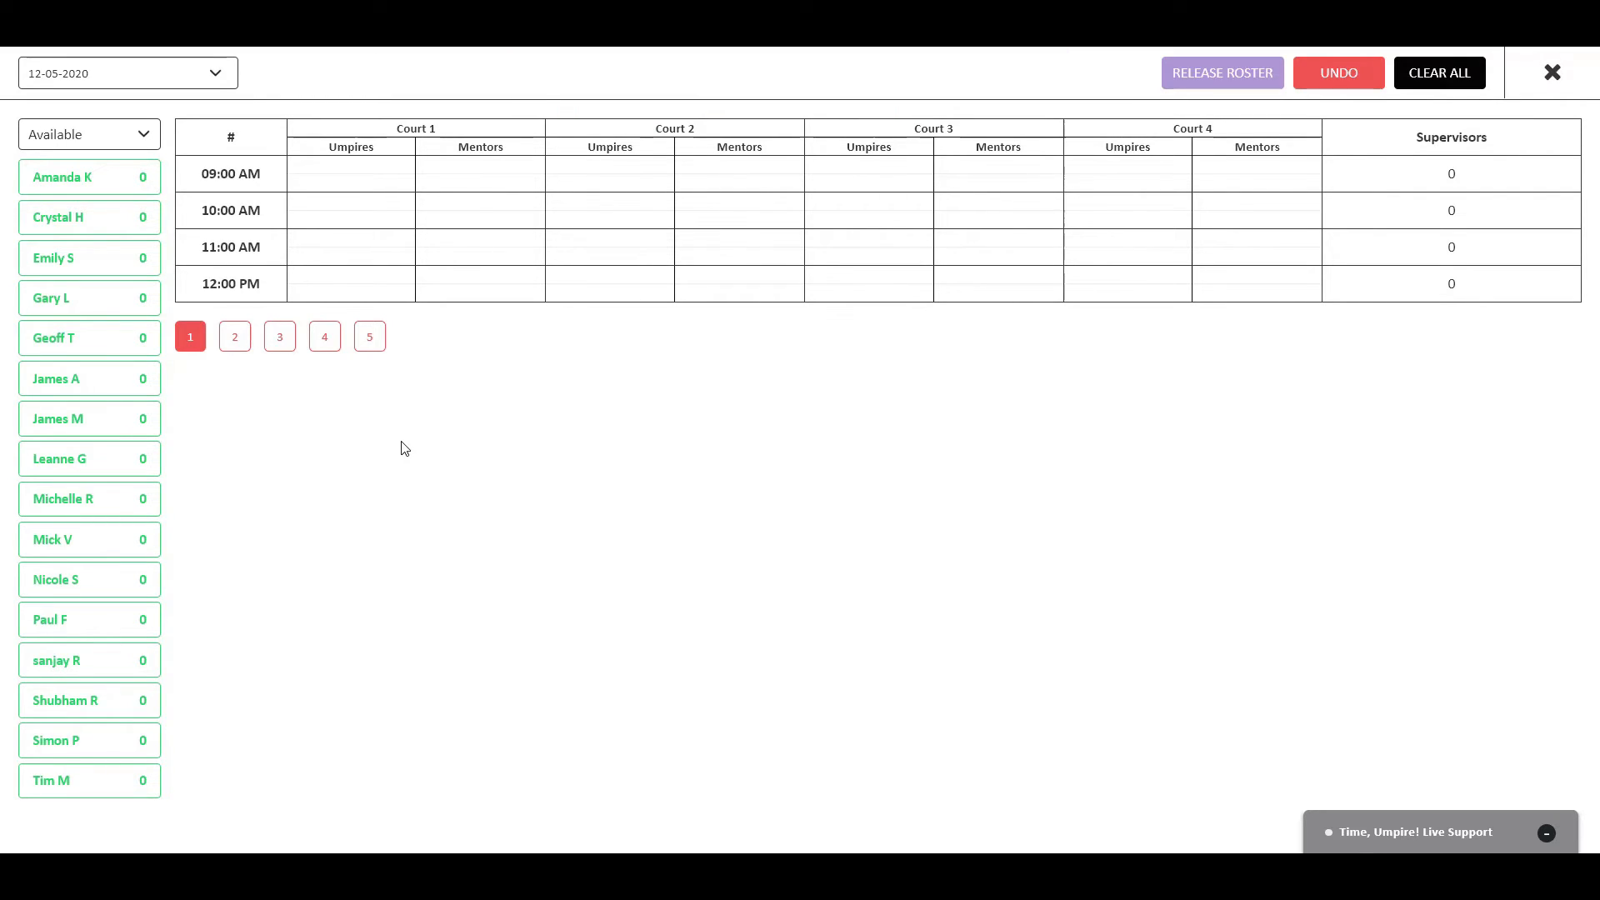
mouse_move(66, 178)
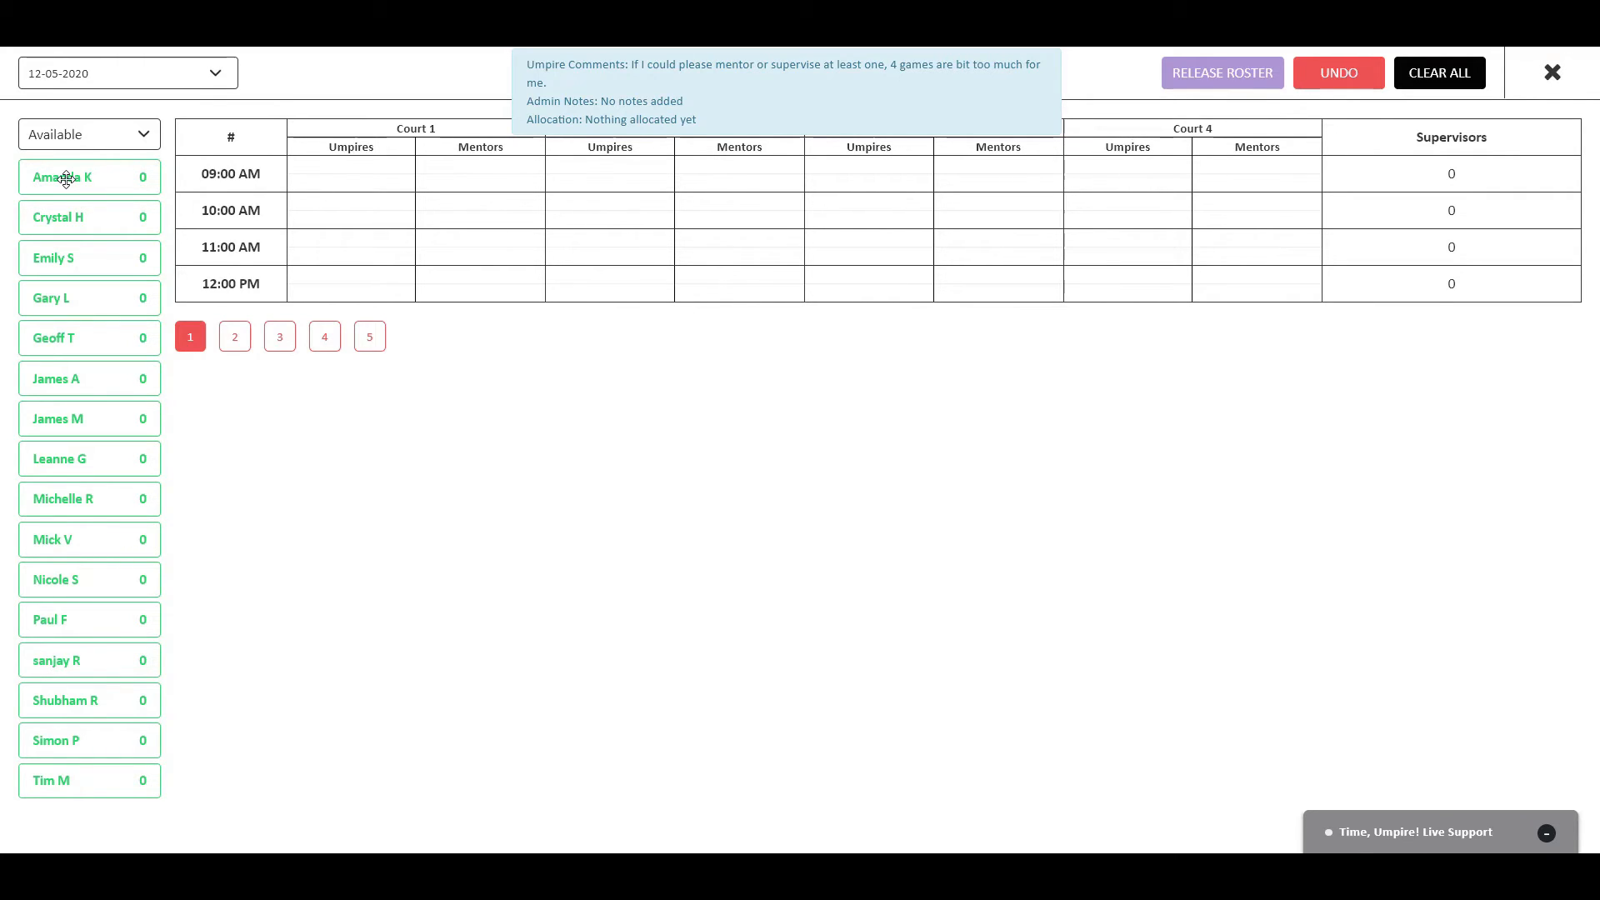
right_click(66, 178)
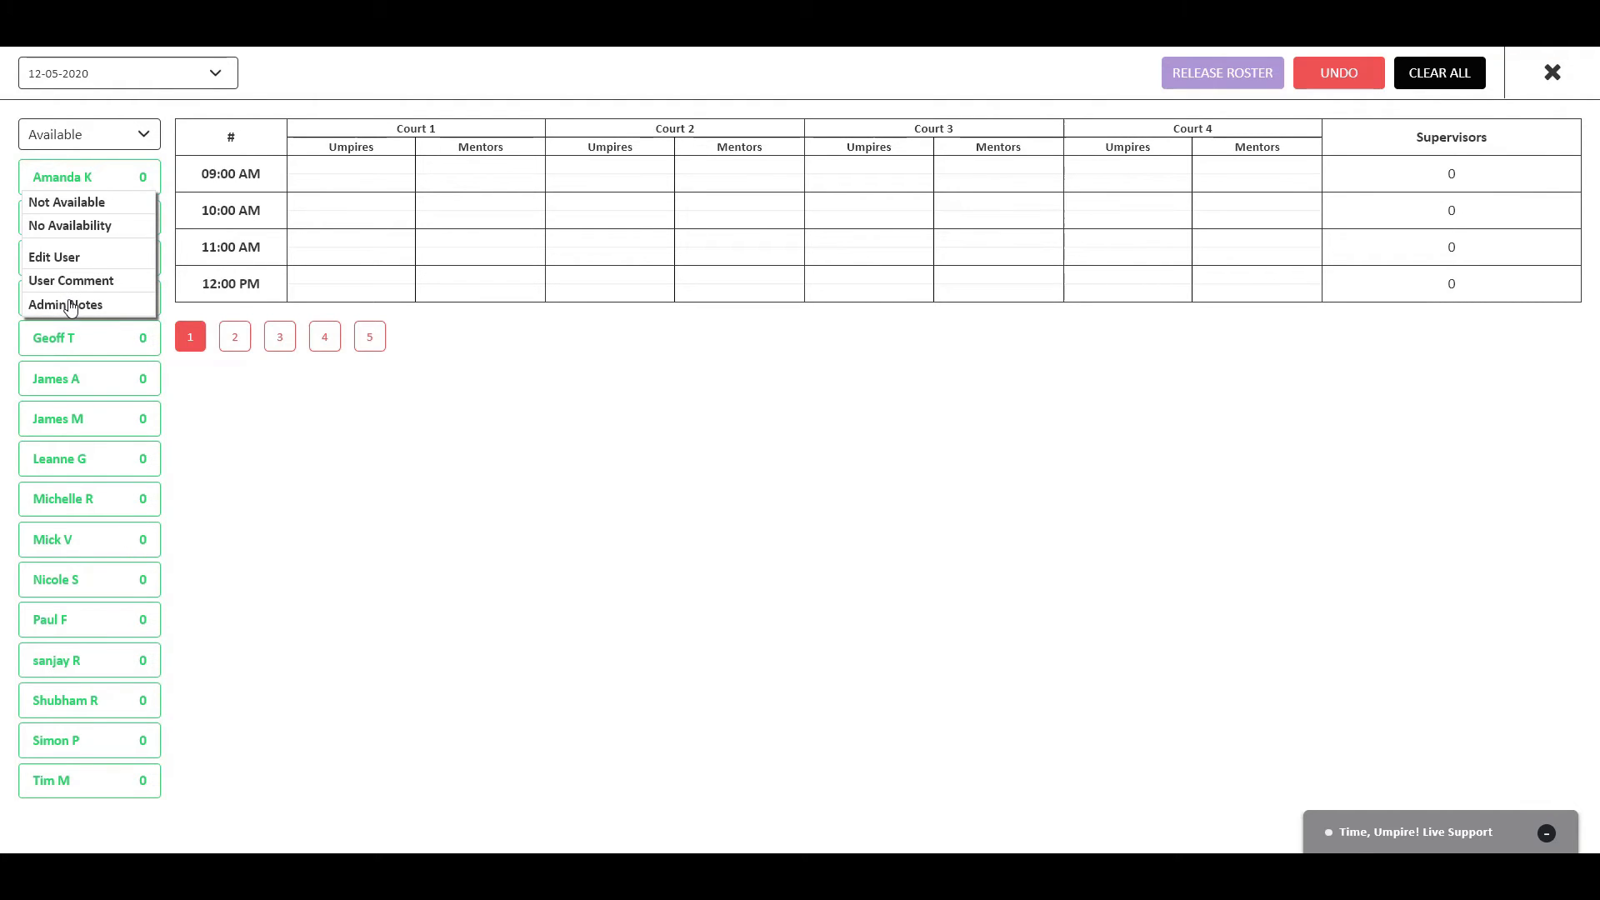
left_click(418, 411)
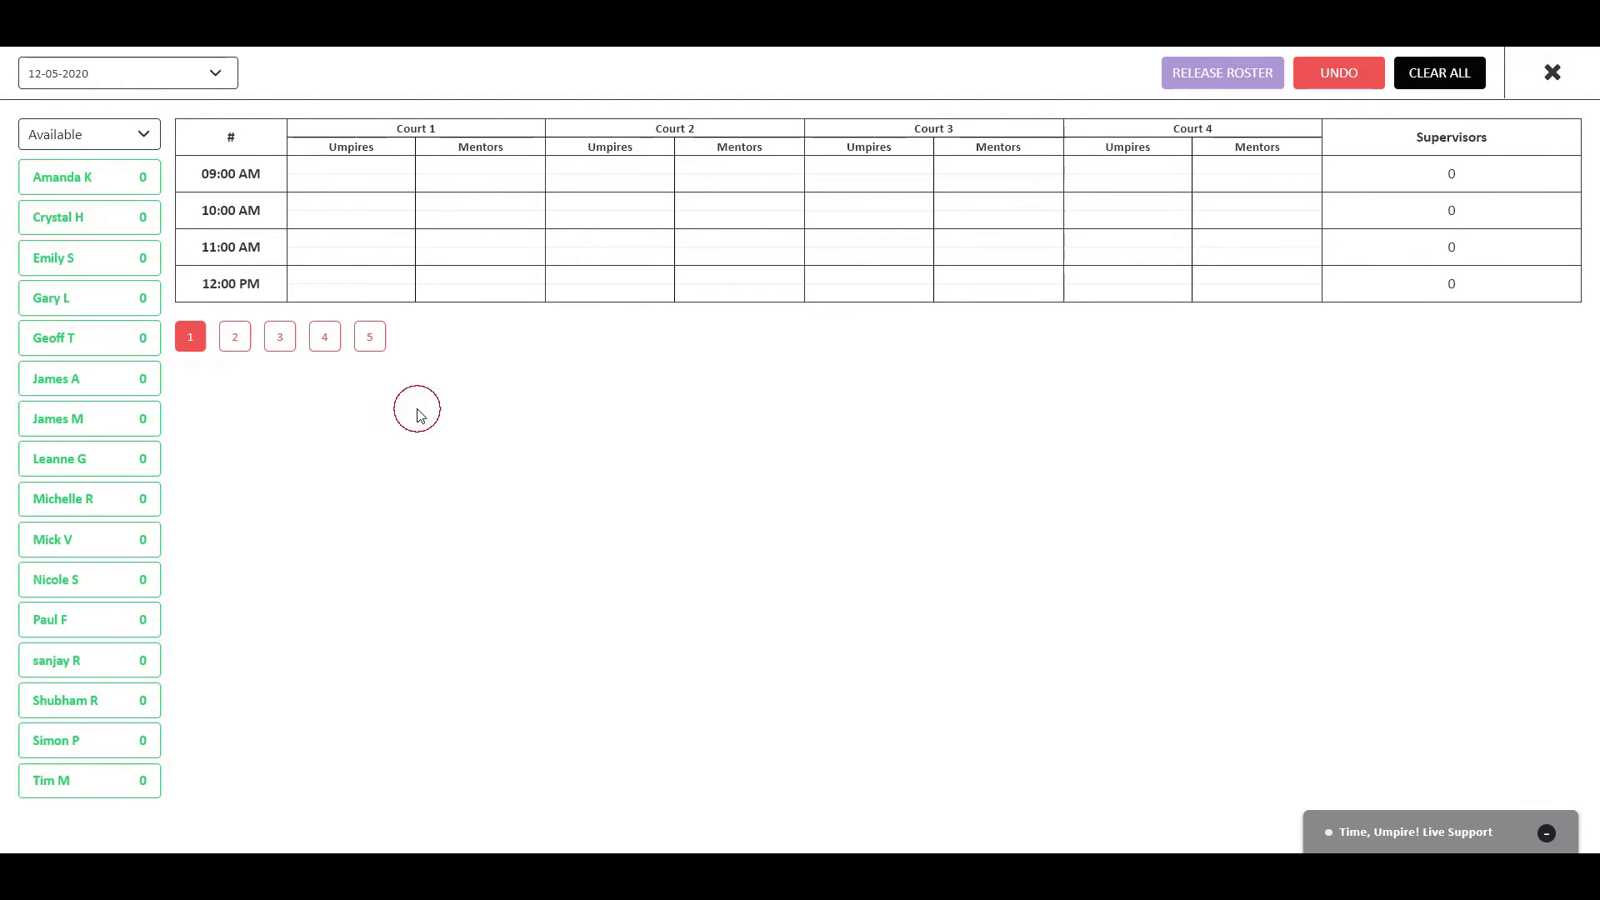
Allocate the first available umpire as Court 1 umpire at 09:00 AM, 10:00 AM and 11:00 AM.
mouse_move(71, 177)
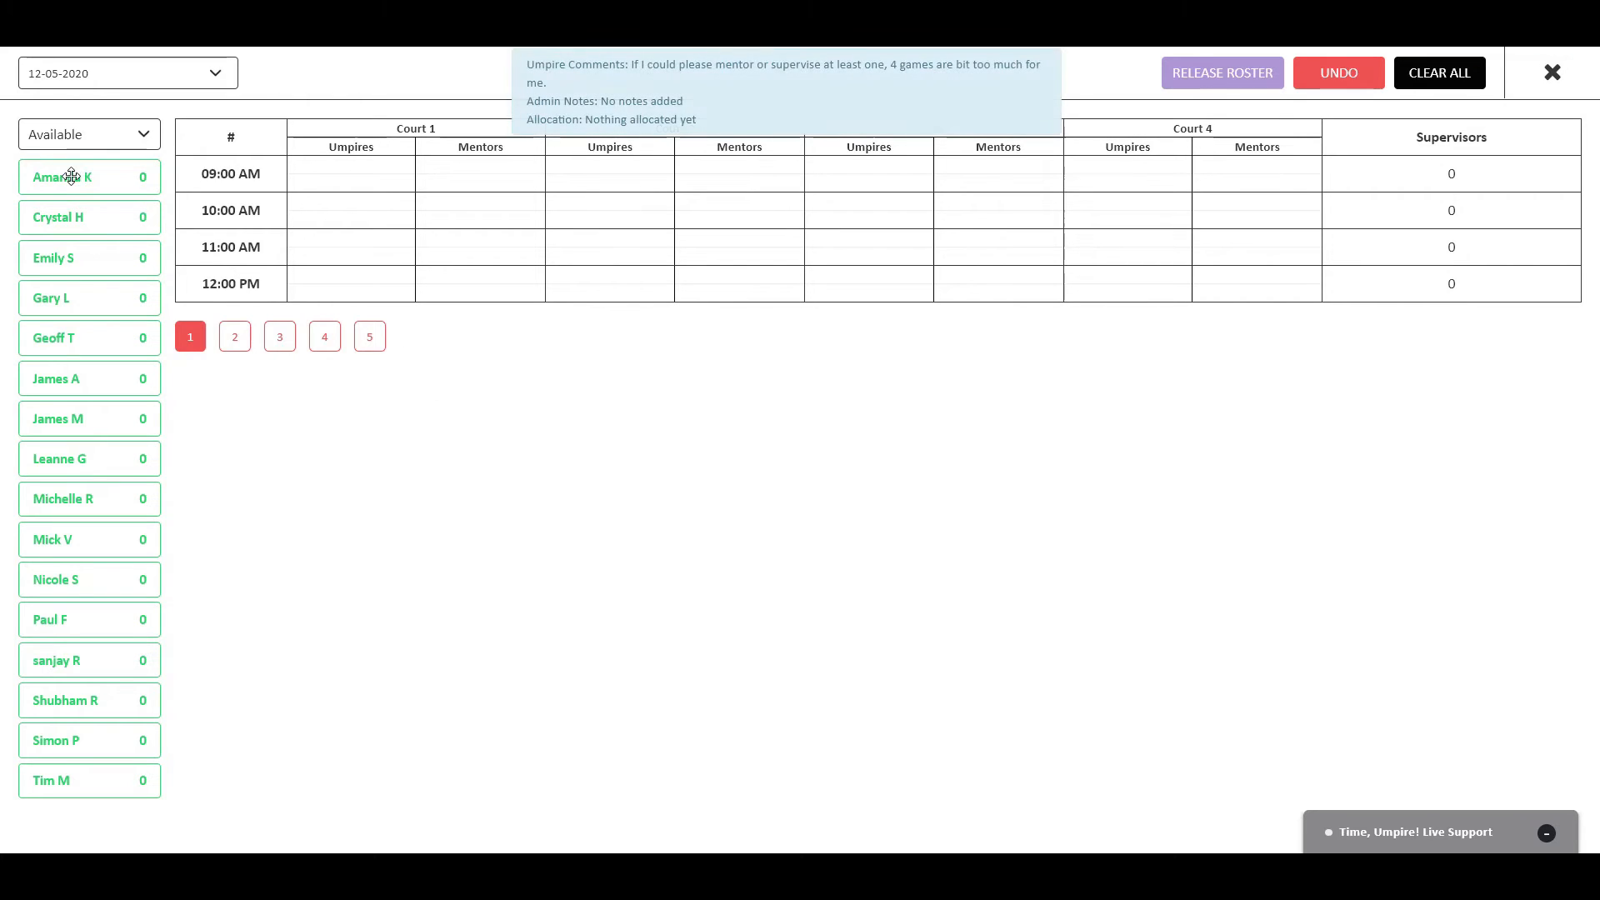
left_click(70, 177)
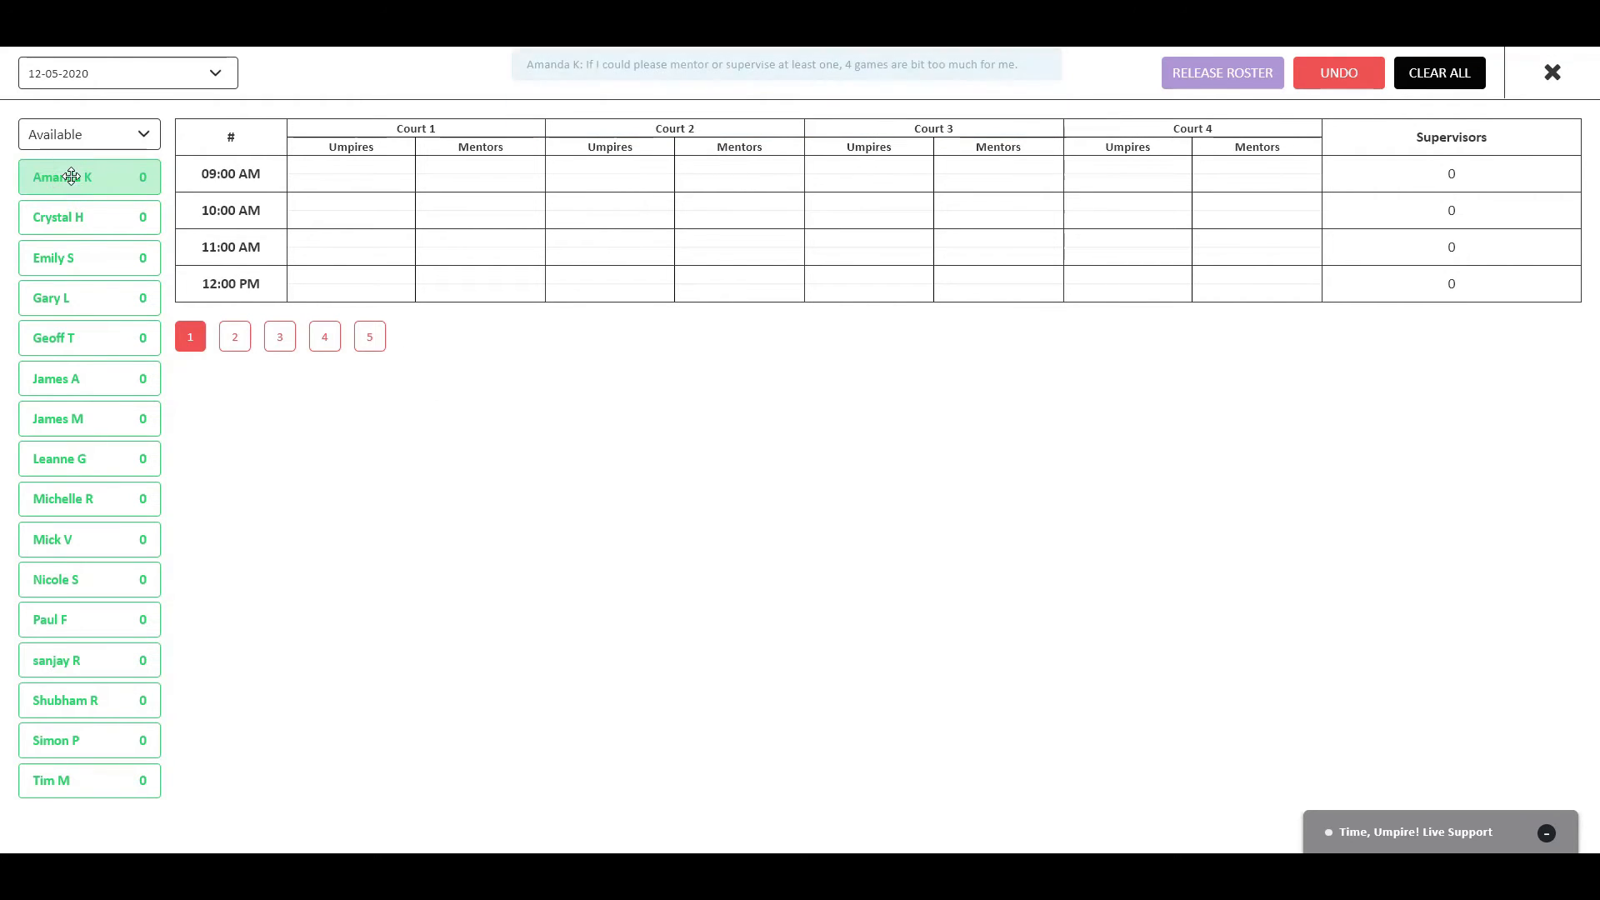
left_click(351, 164)
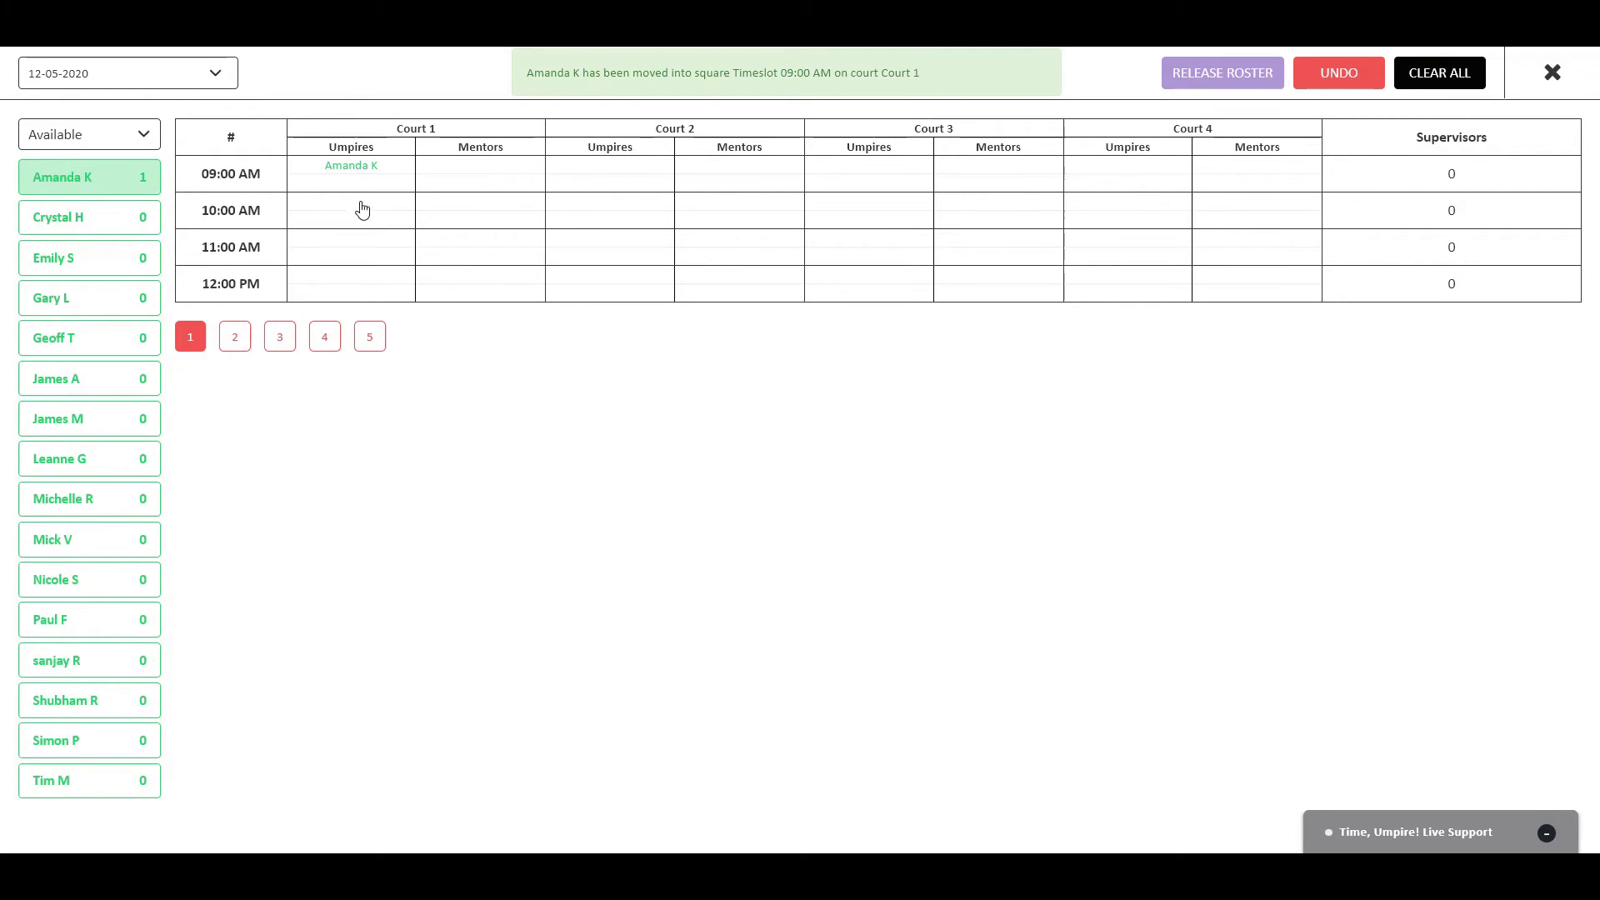
left_click(354, 204)
left_click(350, 249)
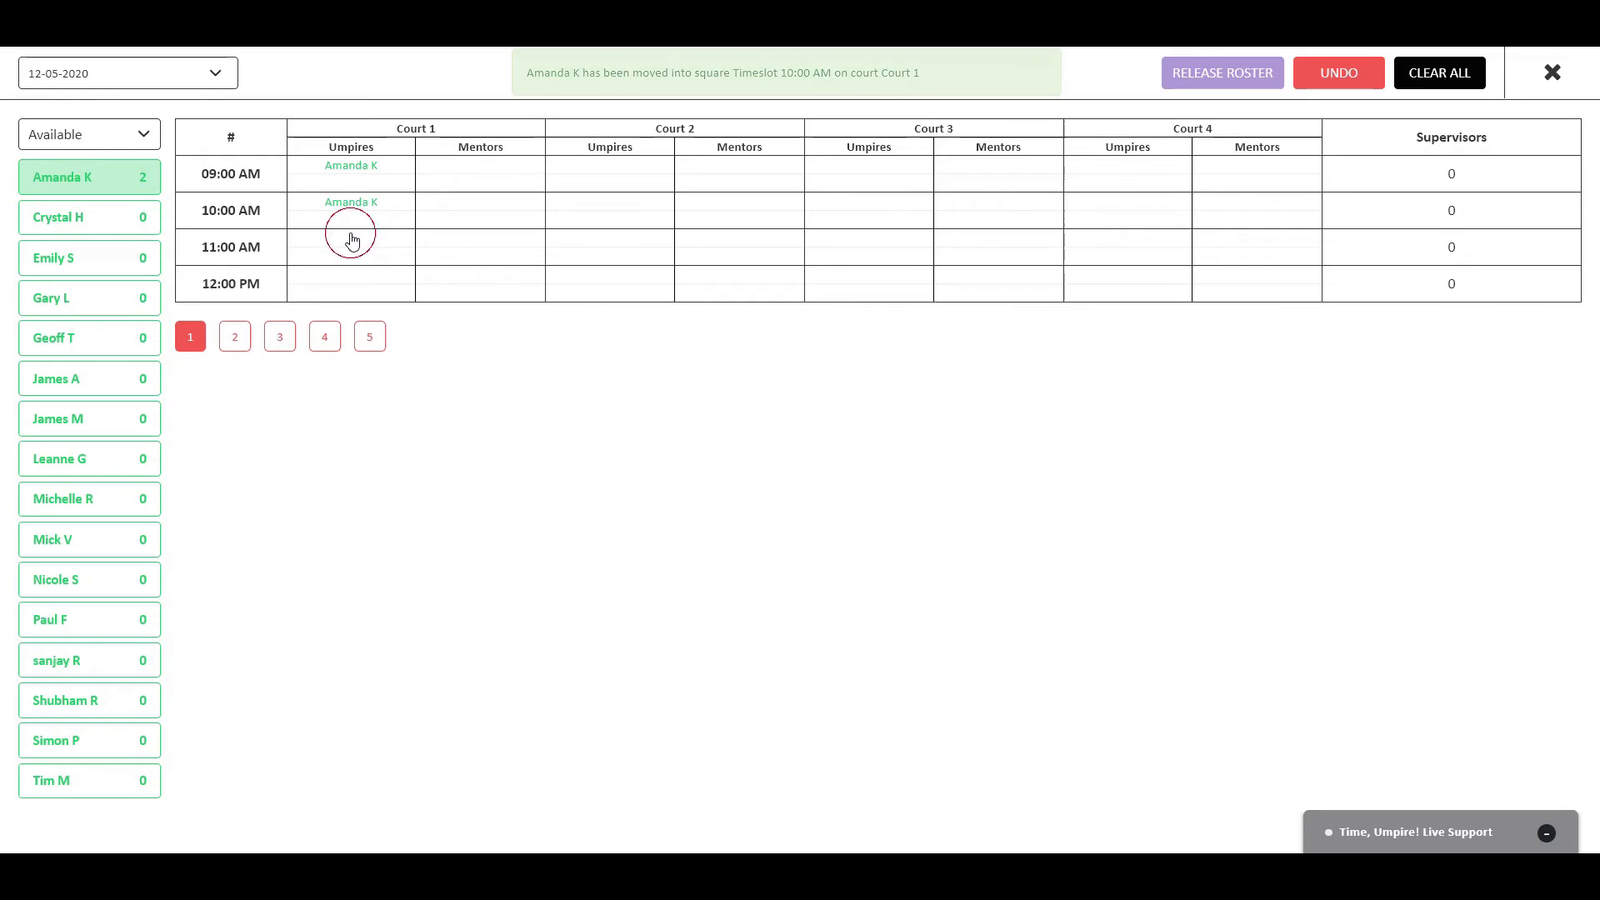
Allocate the second available umpire as Court 3 mentor at 09:00 AM and 10:00 AM, after reading that umpire's comment.
left_click(59, 217)
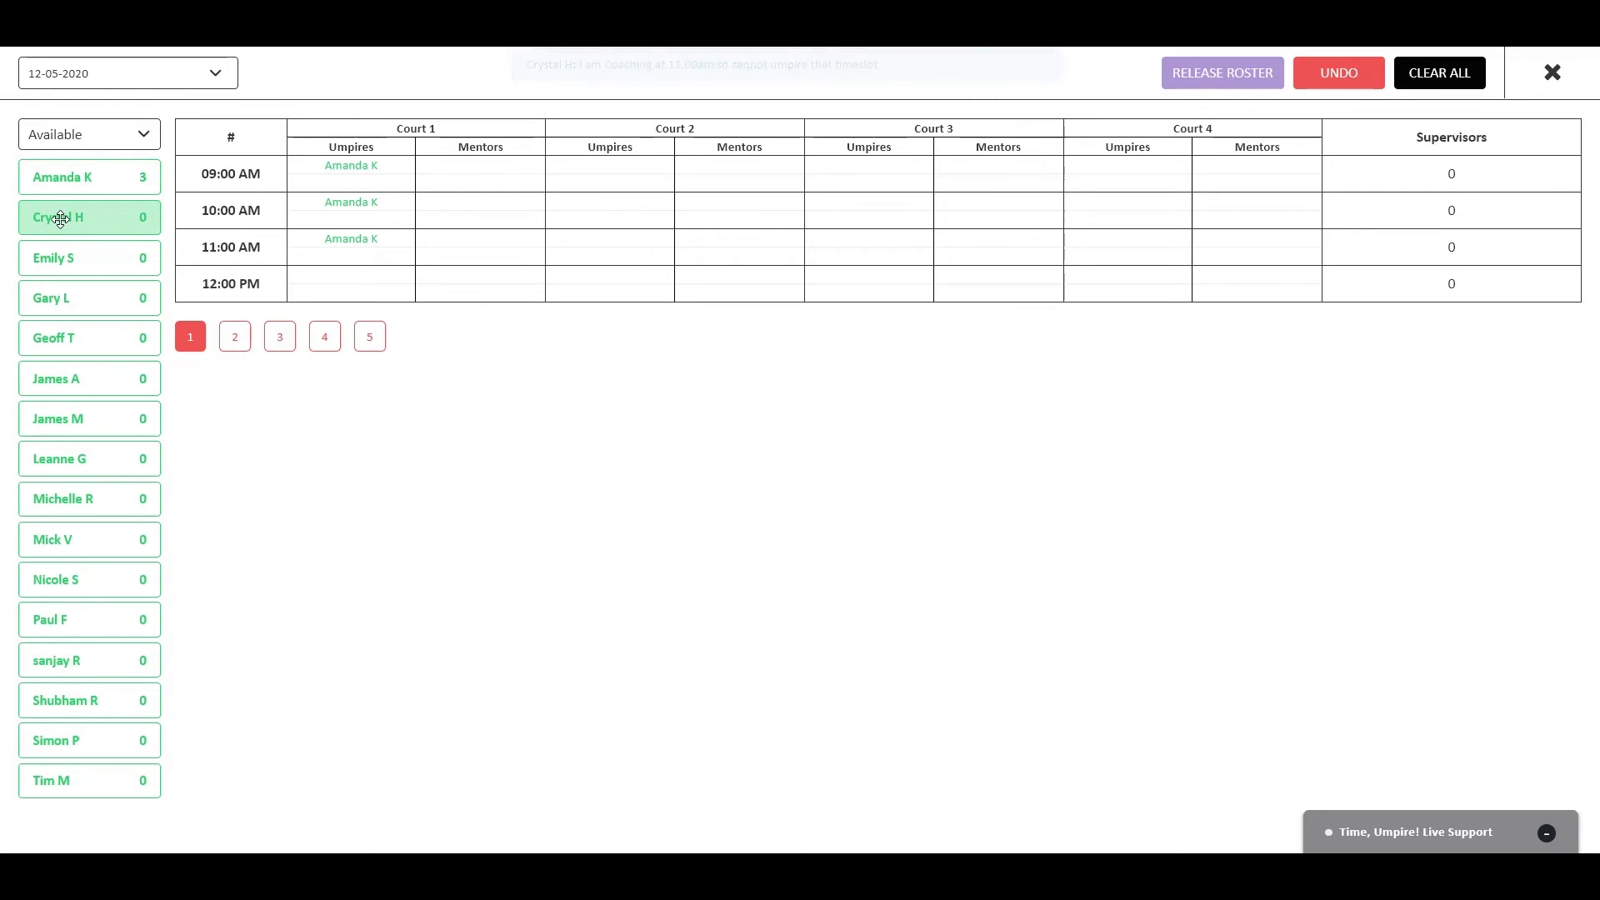
mouse_move(57, 214)
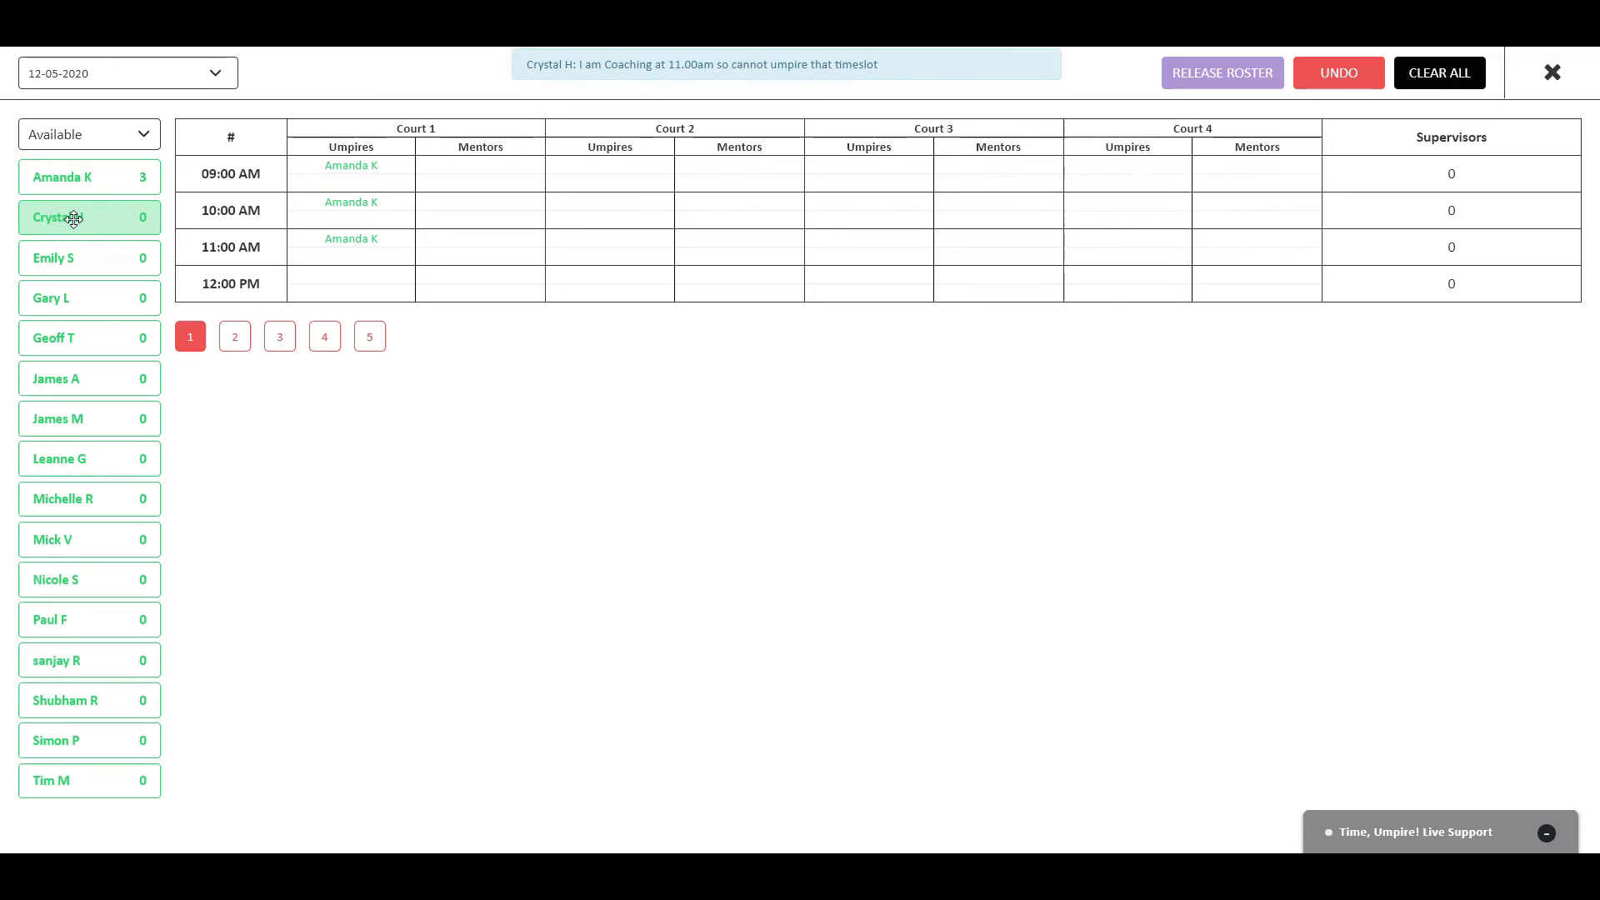
left_click(994, 167)
left_click(999, 205)
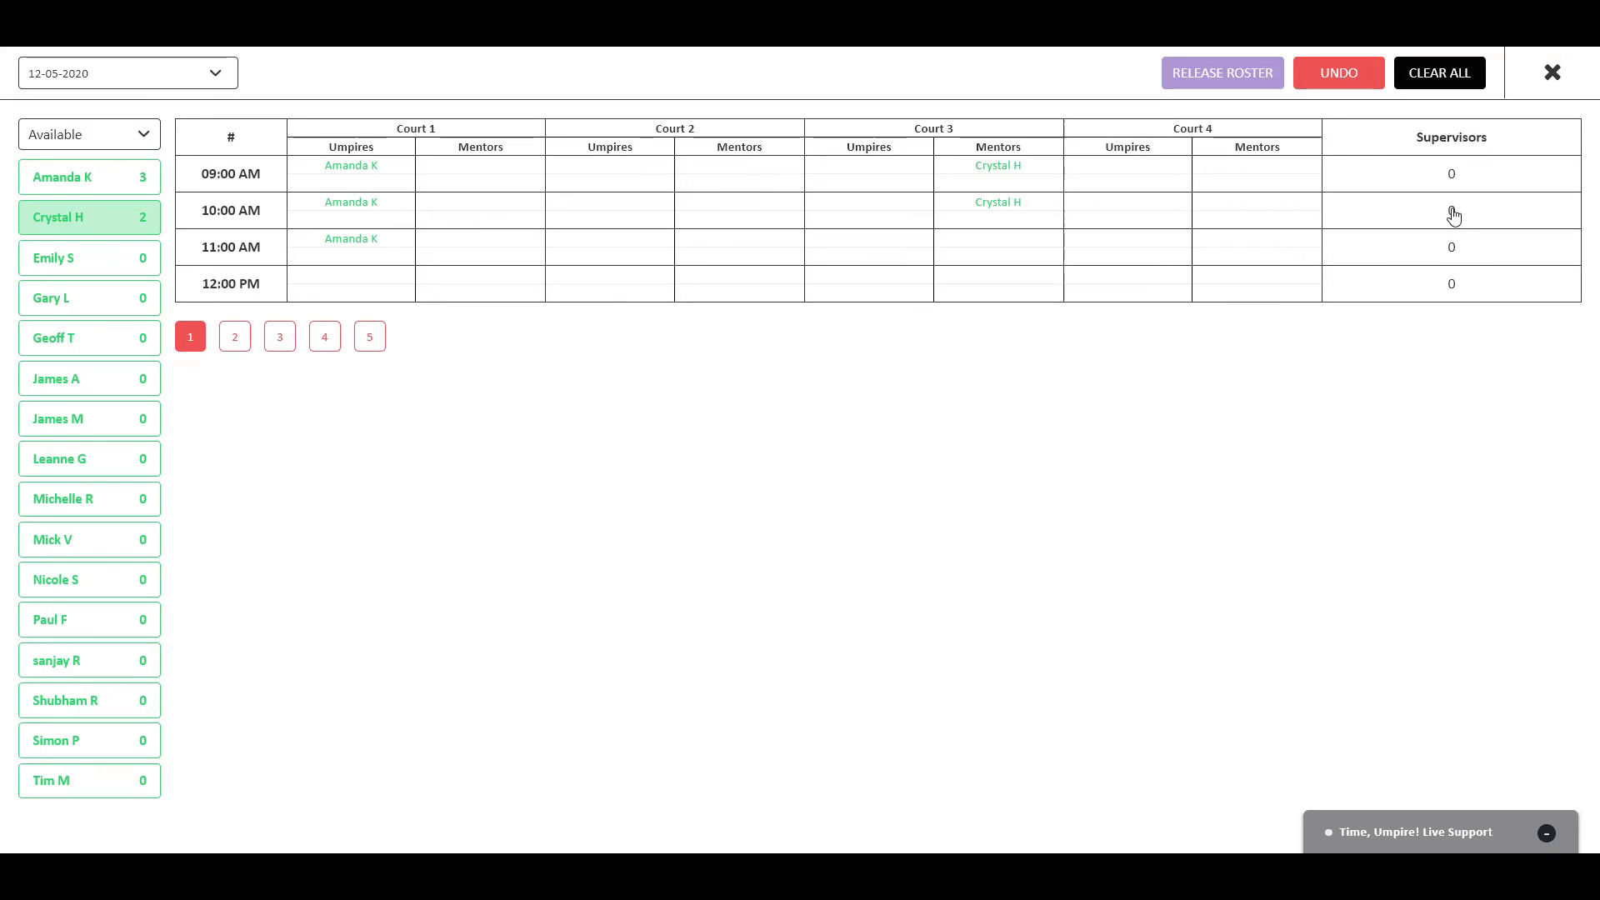
Select the third available umpire and view the supervisors list for the 10:00 AM timeslot.
left_click(63, 253)
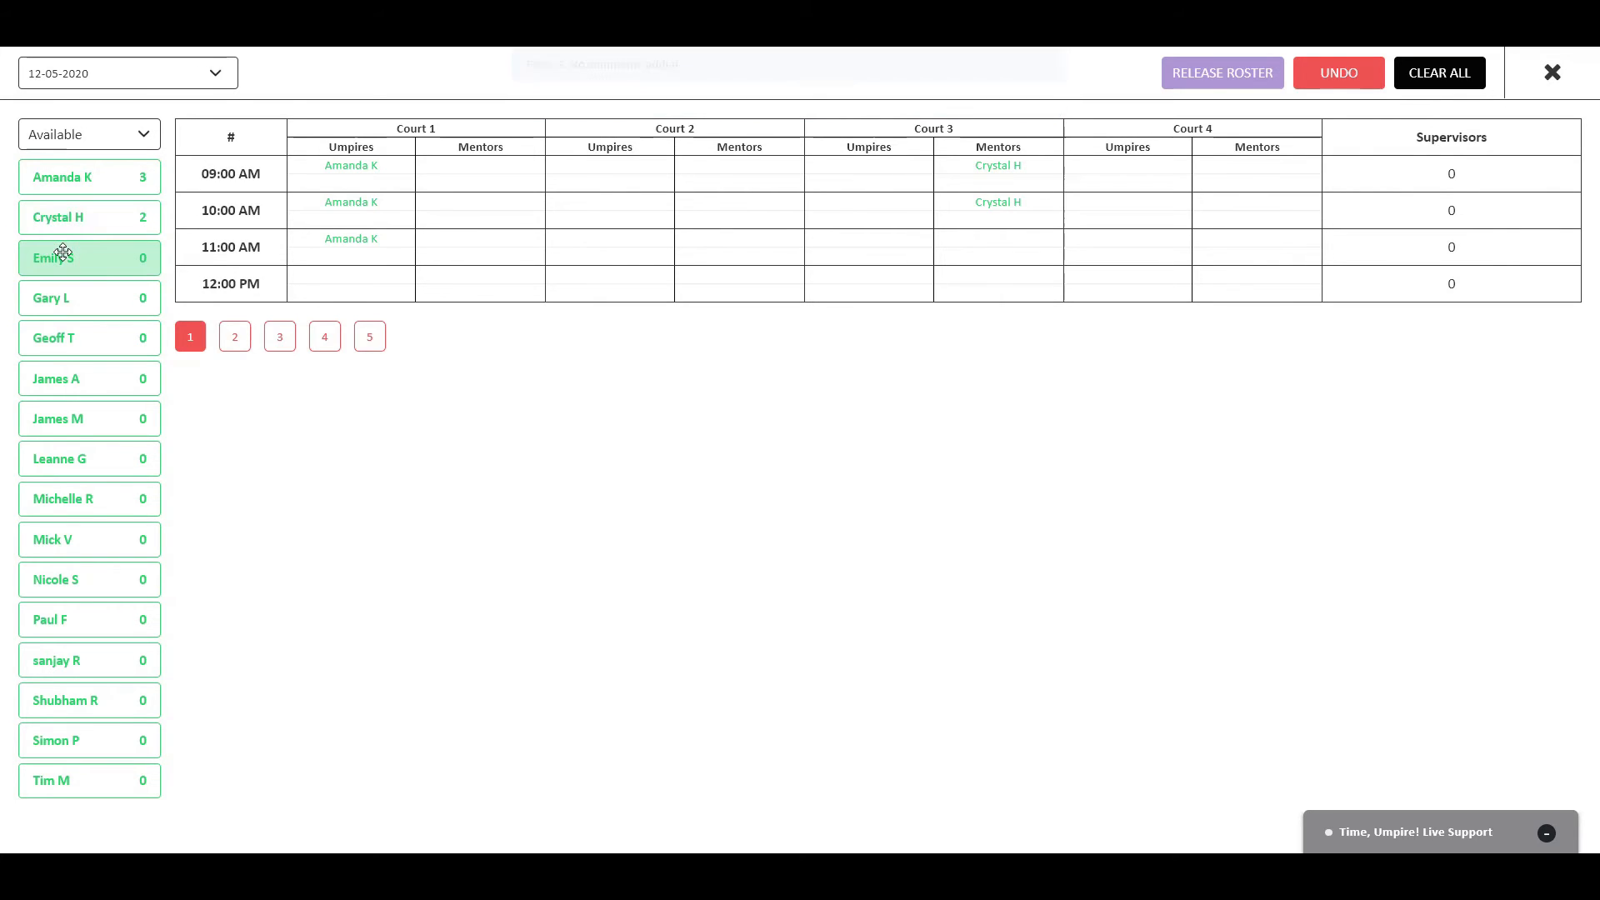
left_click(1451, 212)
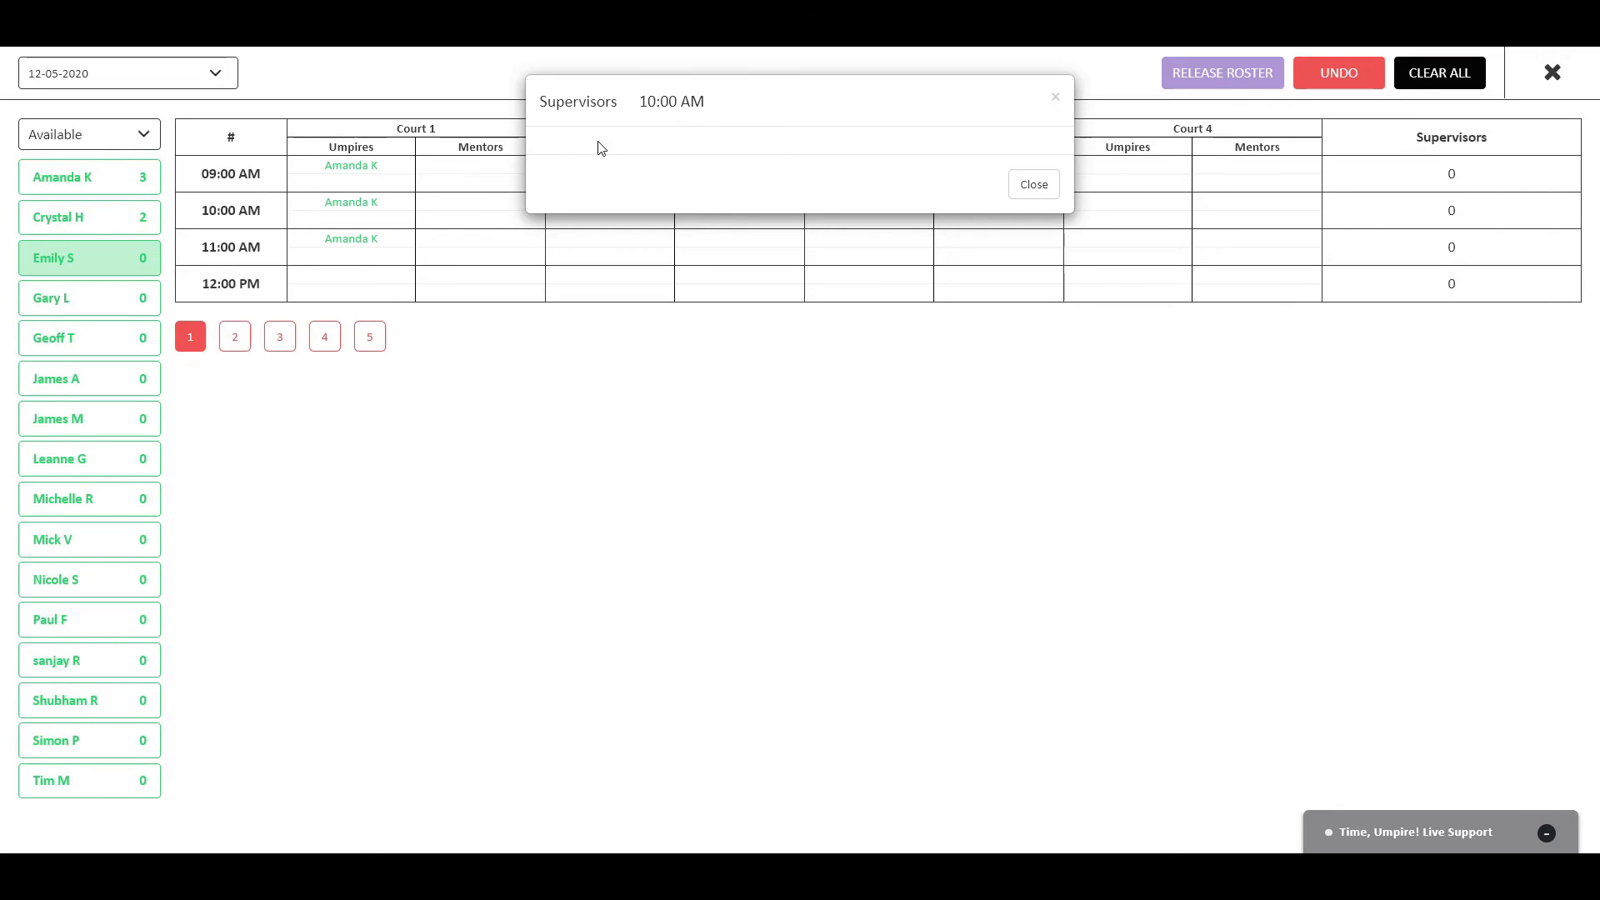
left_click(1033, 185)
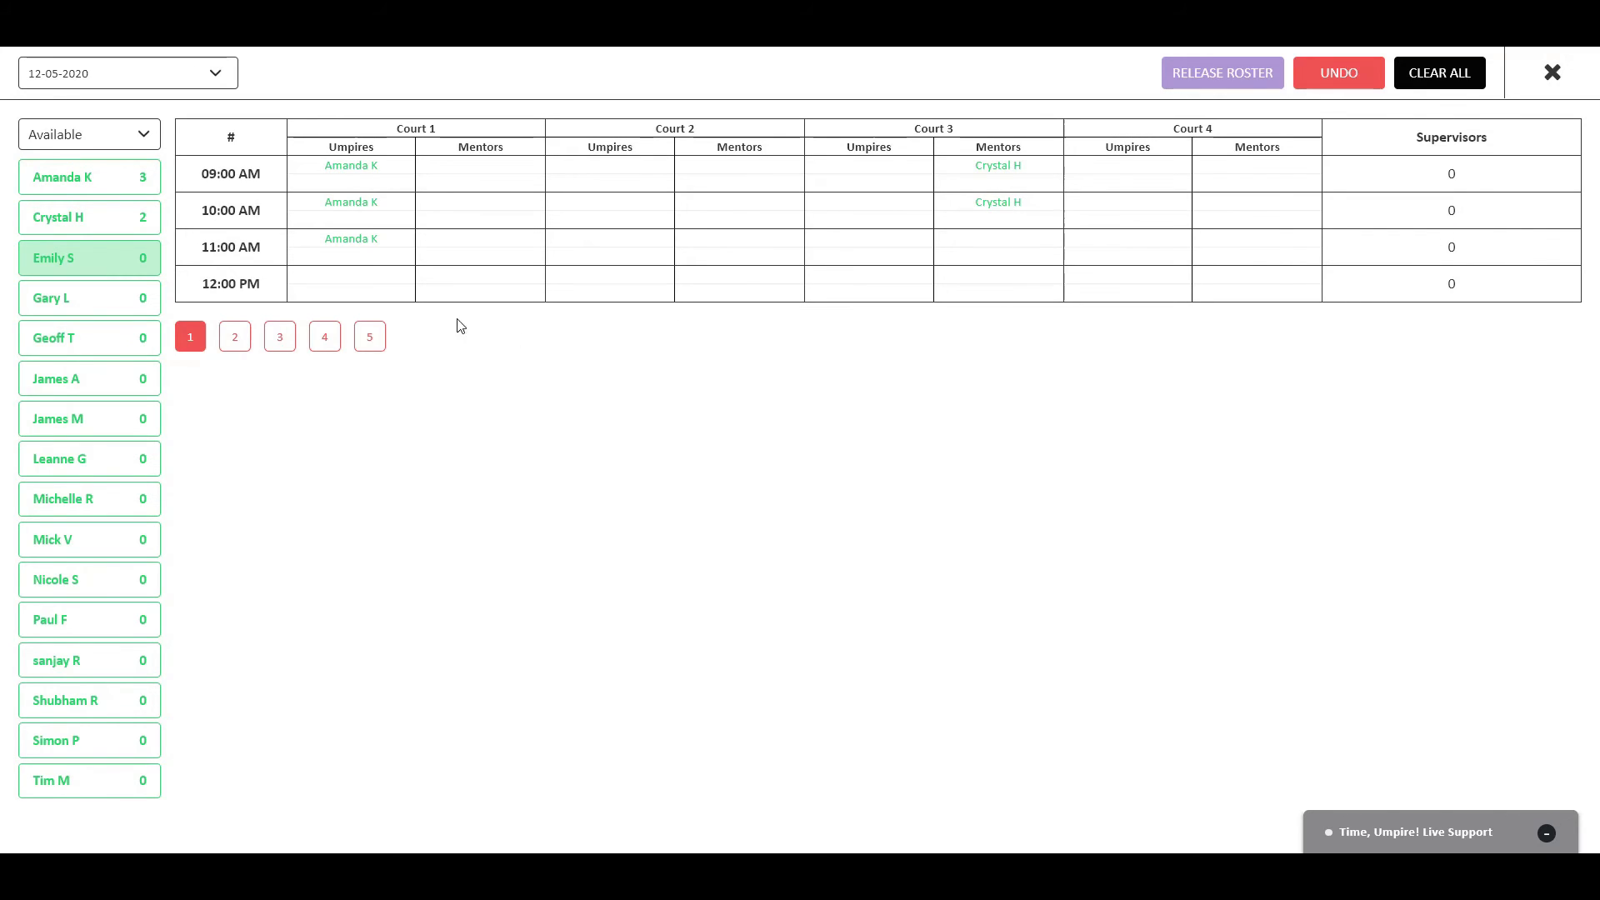
Assign the third available umpire as a supervisor for the 11:00 AM timeslot.
mouse_move(39, 255)
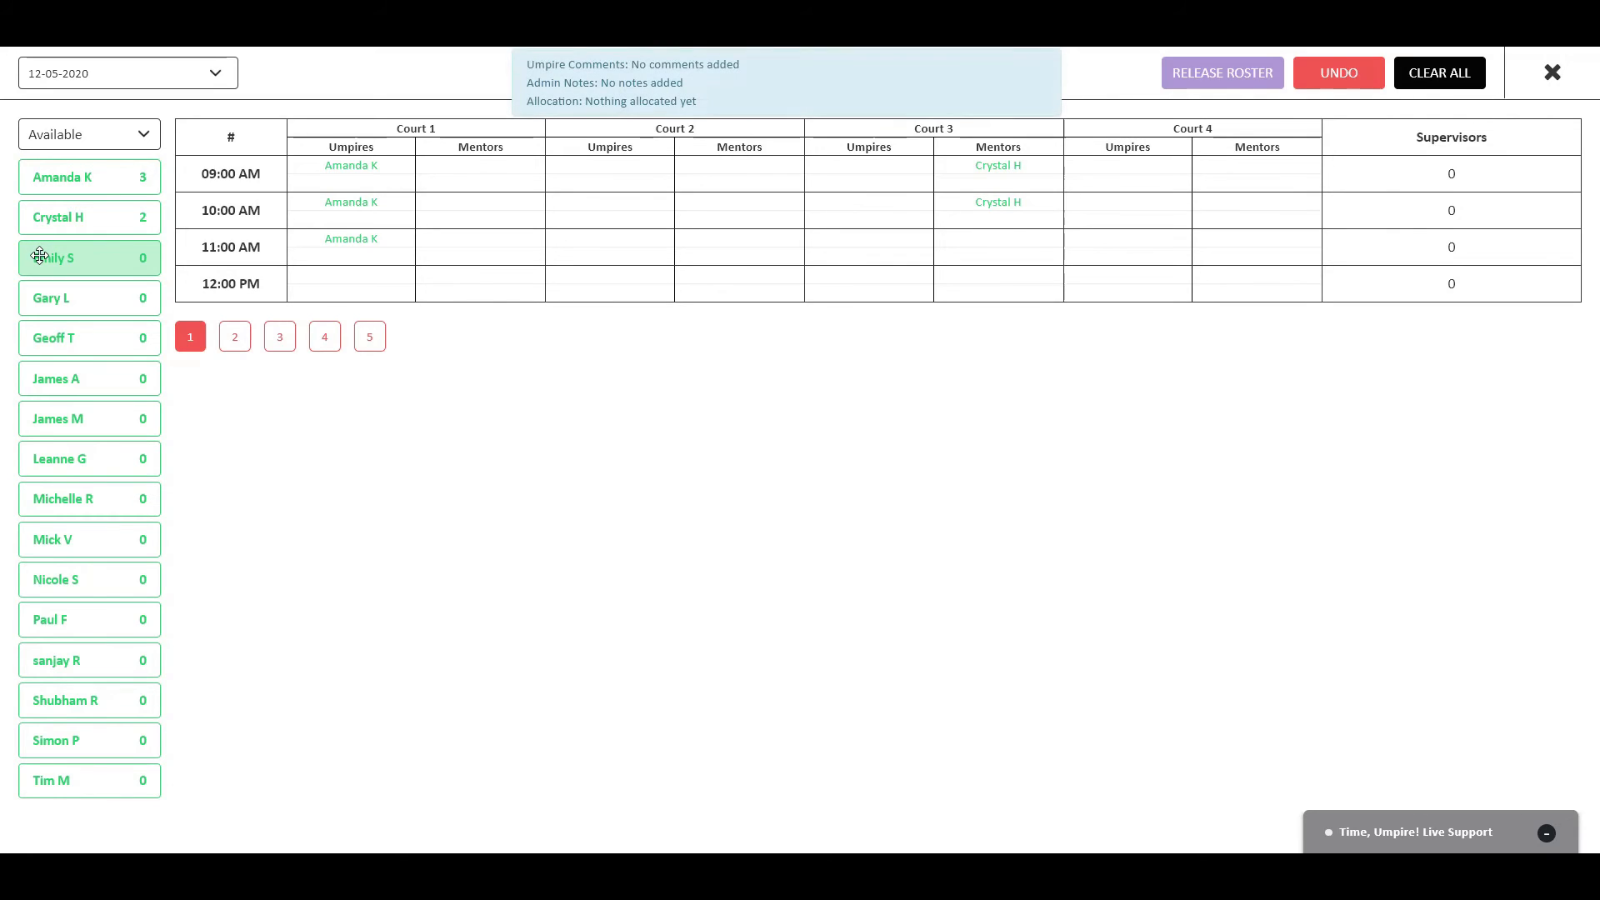
left_click(39, 255)
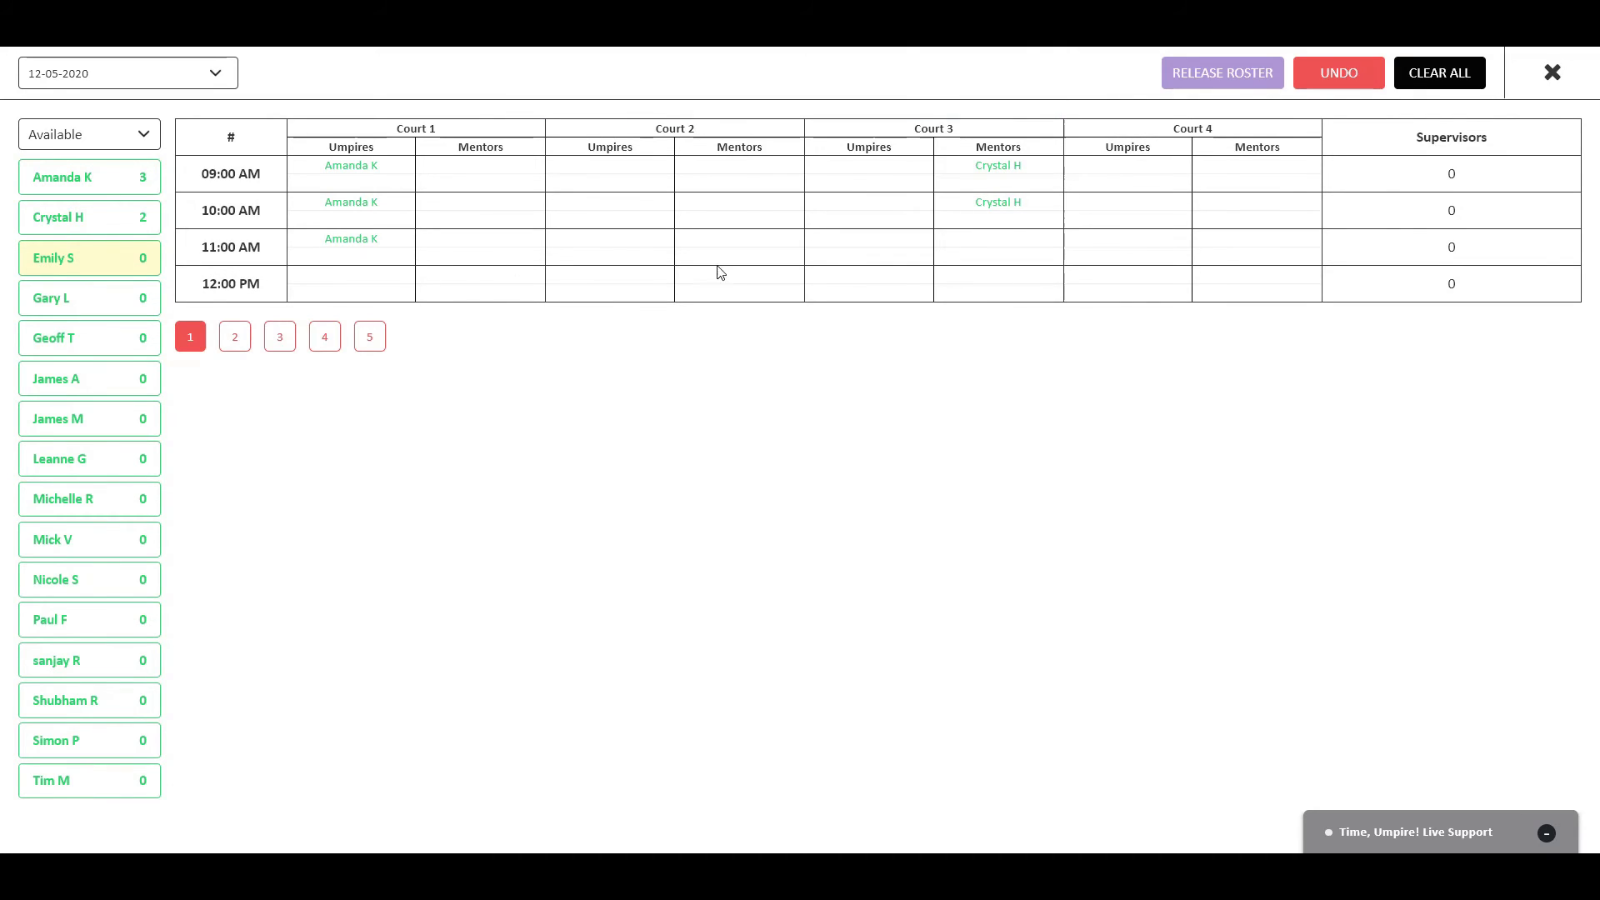
left_click(1452, 250)
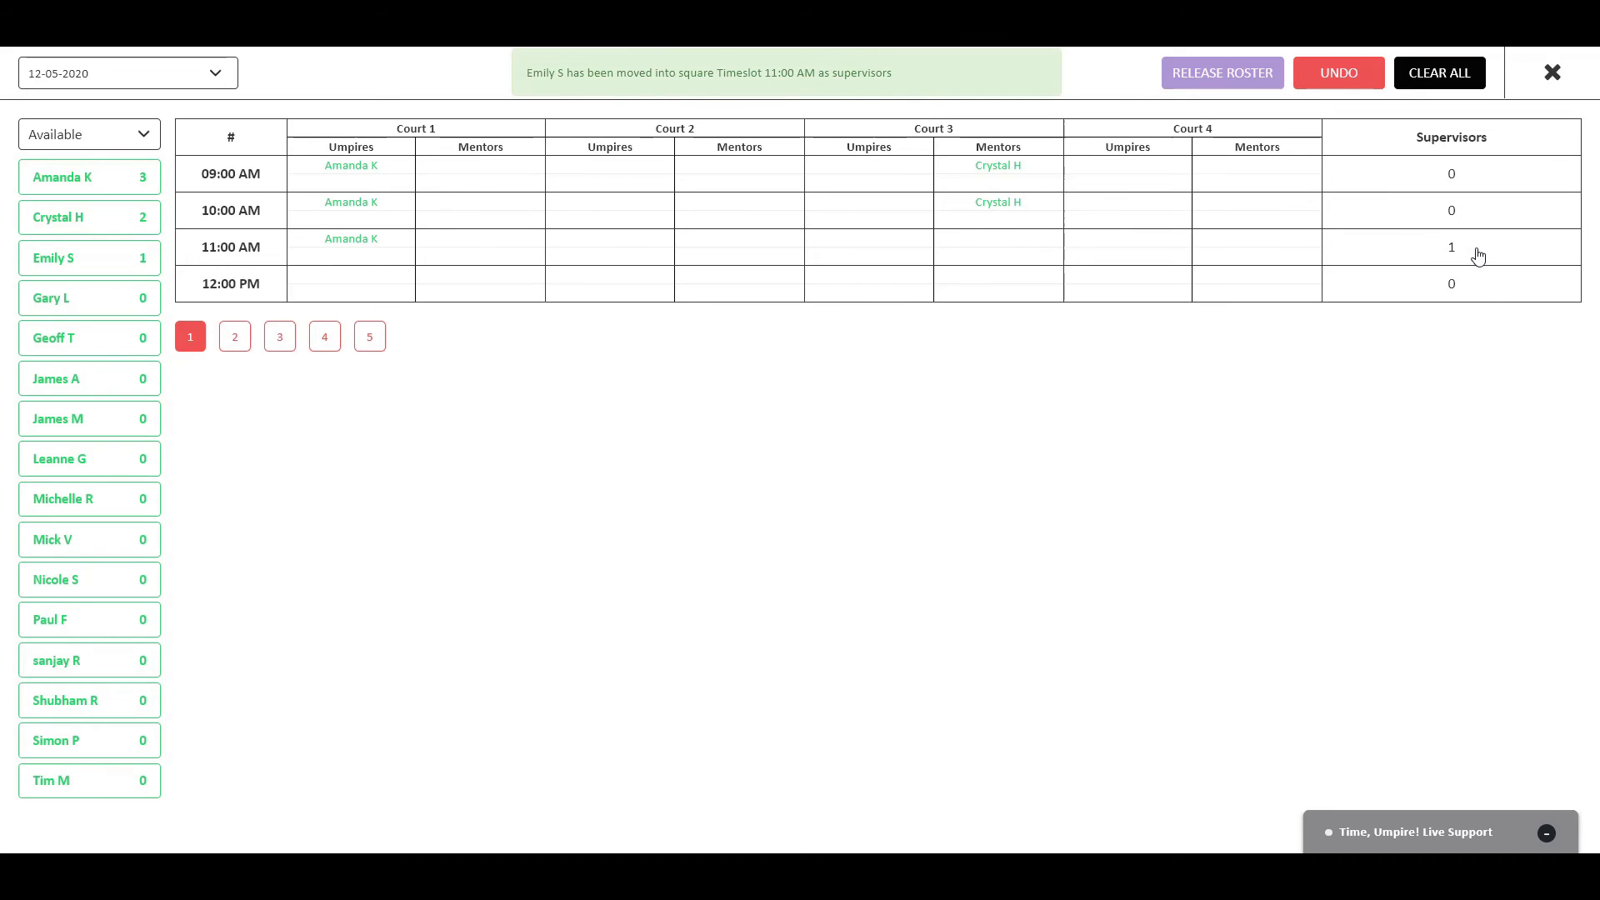
Remove the assigned supervisor from the 11:00 AM timeslot.
left_click(1450, 248)
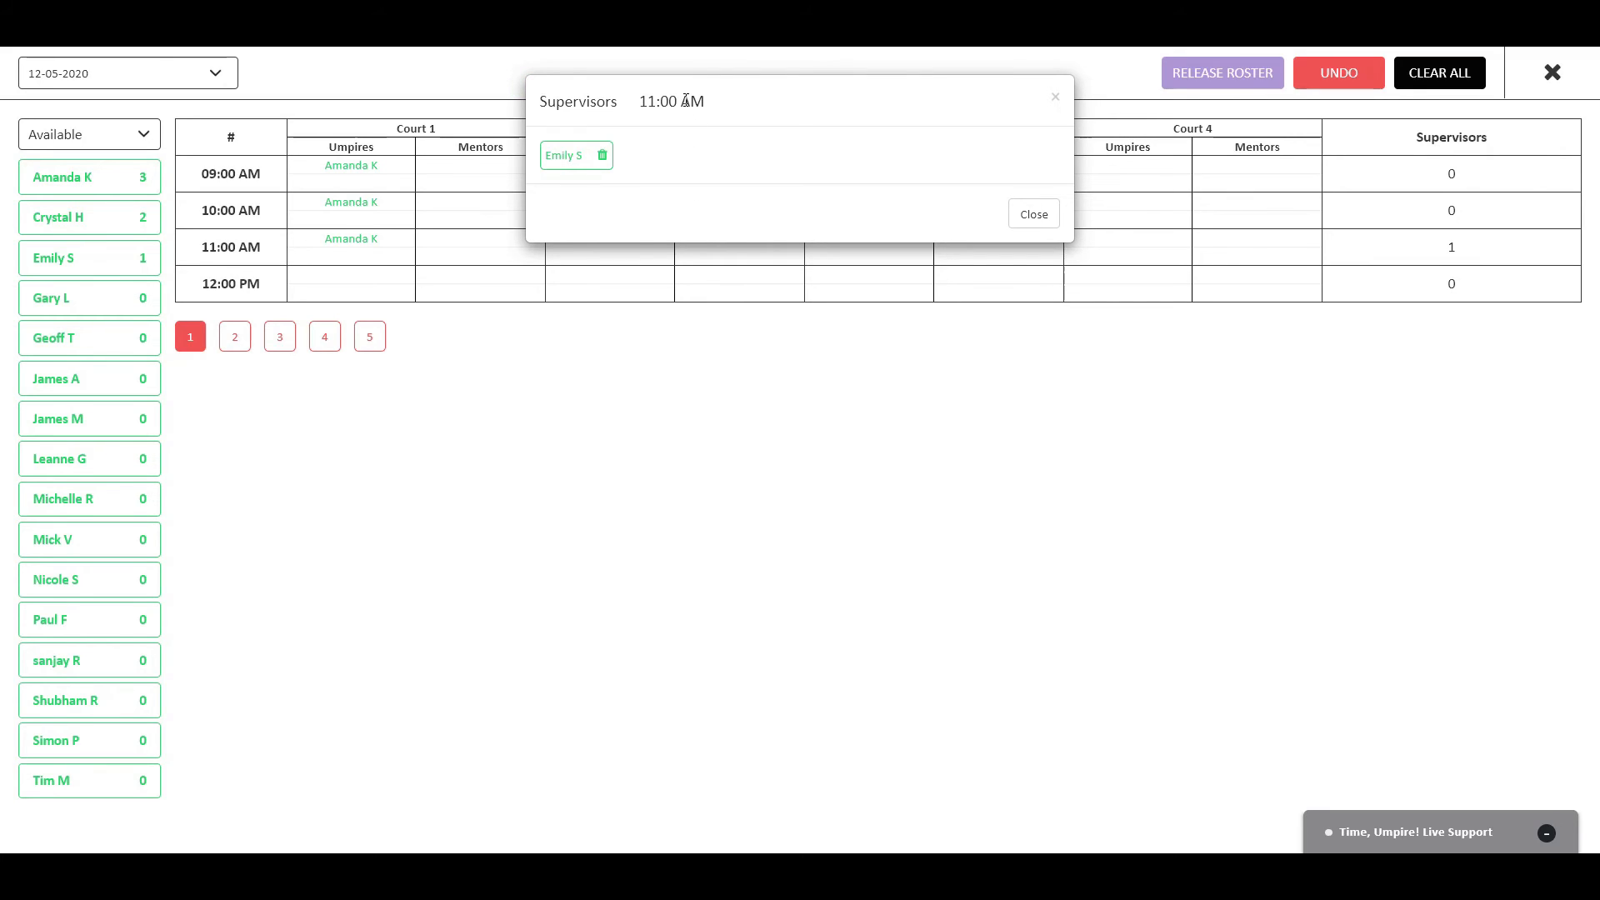
left_click(602, 157)
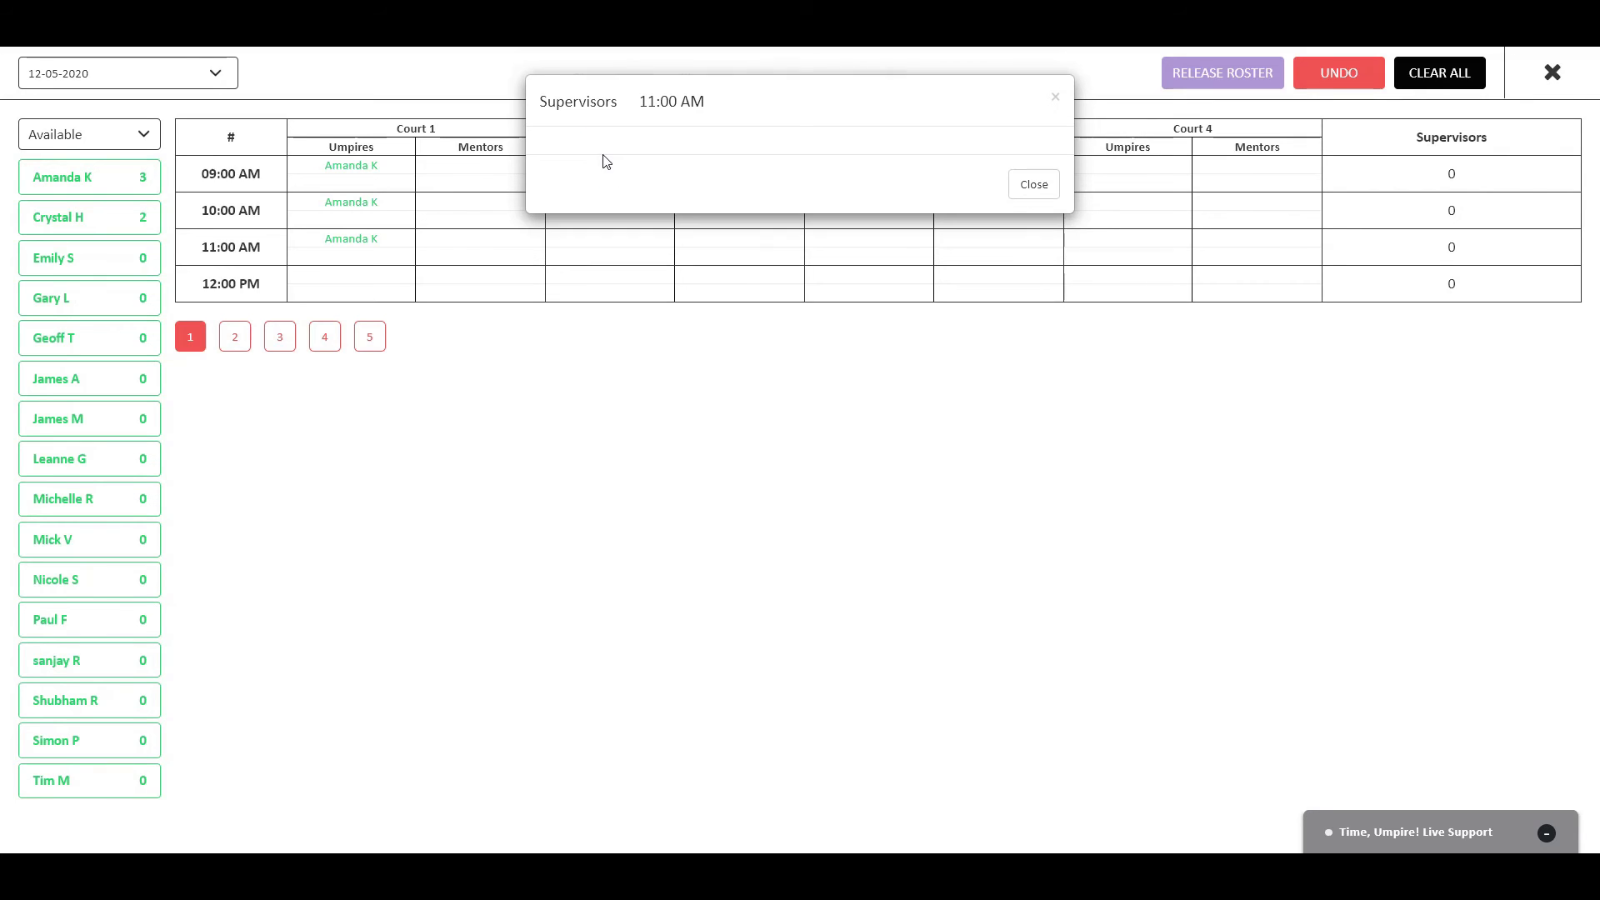
left_click(1034, 185)
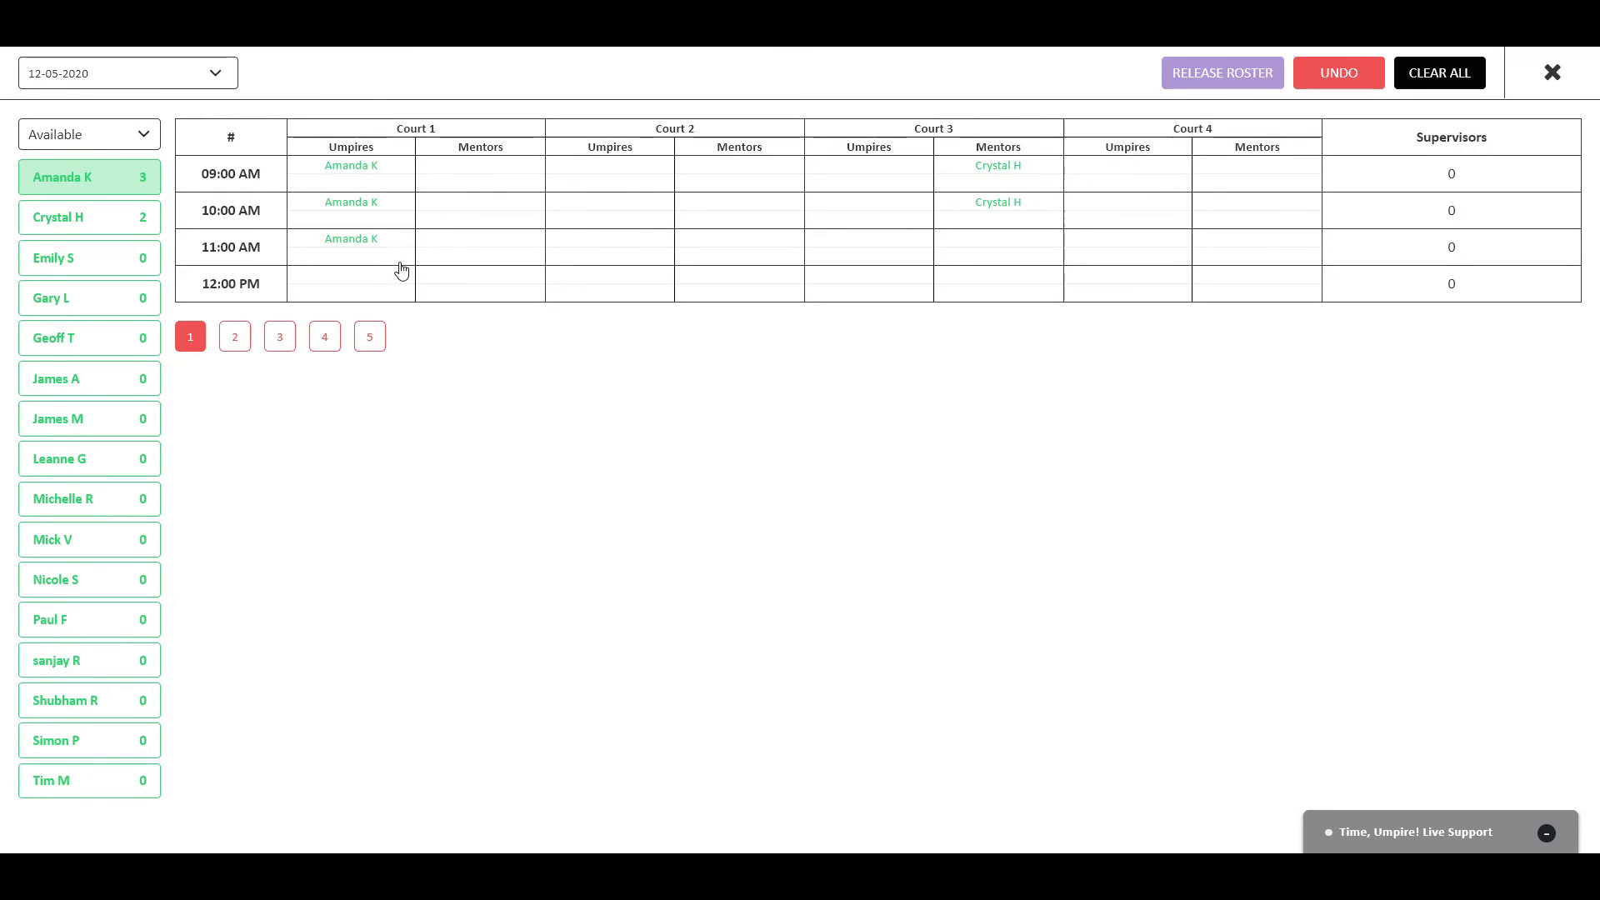
Remove the first available umpire from the 11:00 AM and 10:00 AM Court 1 umpire slots and allocate that umpire to both again.
left_click(376, 242)
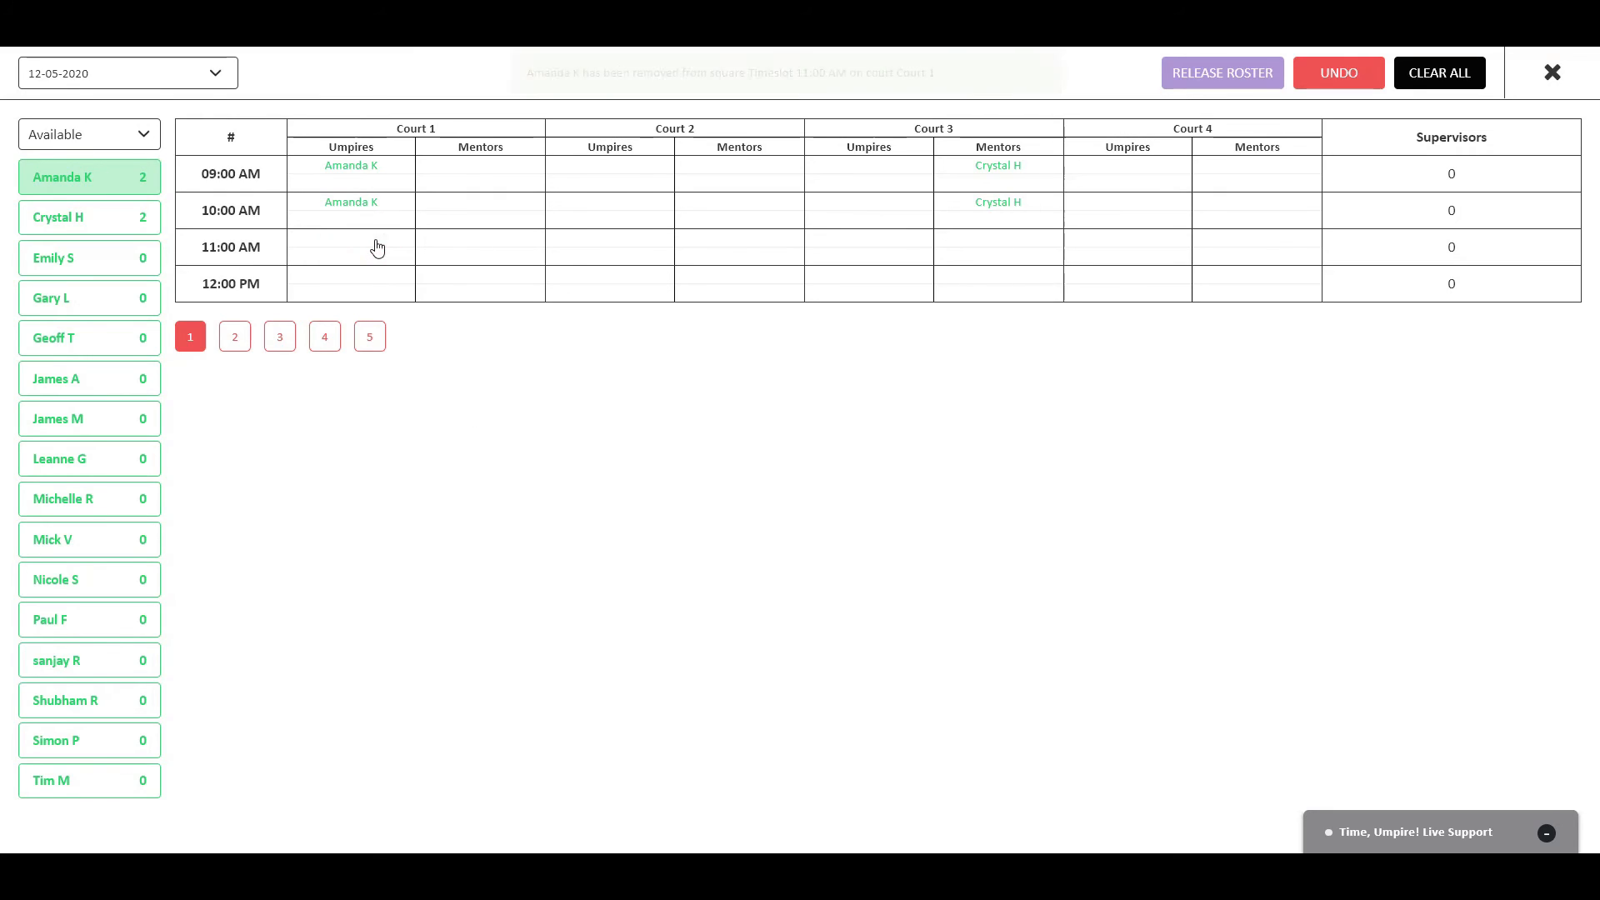
left_click(365, 204)
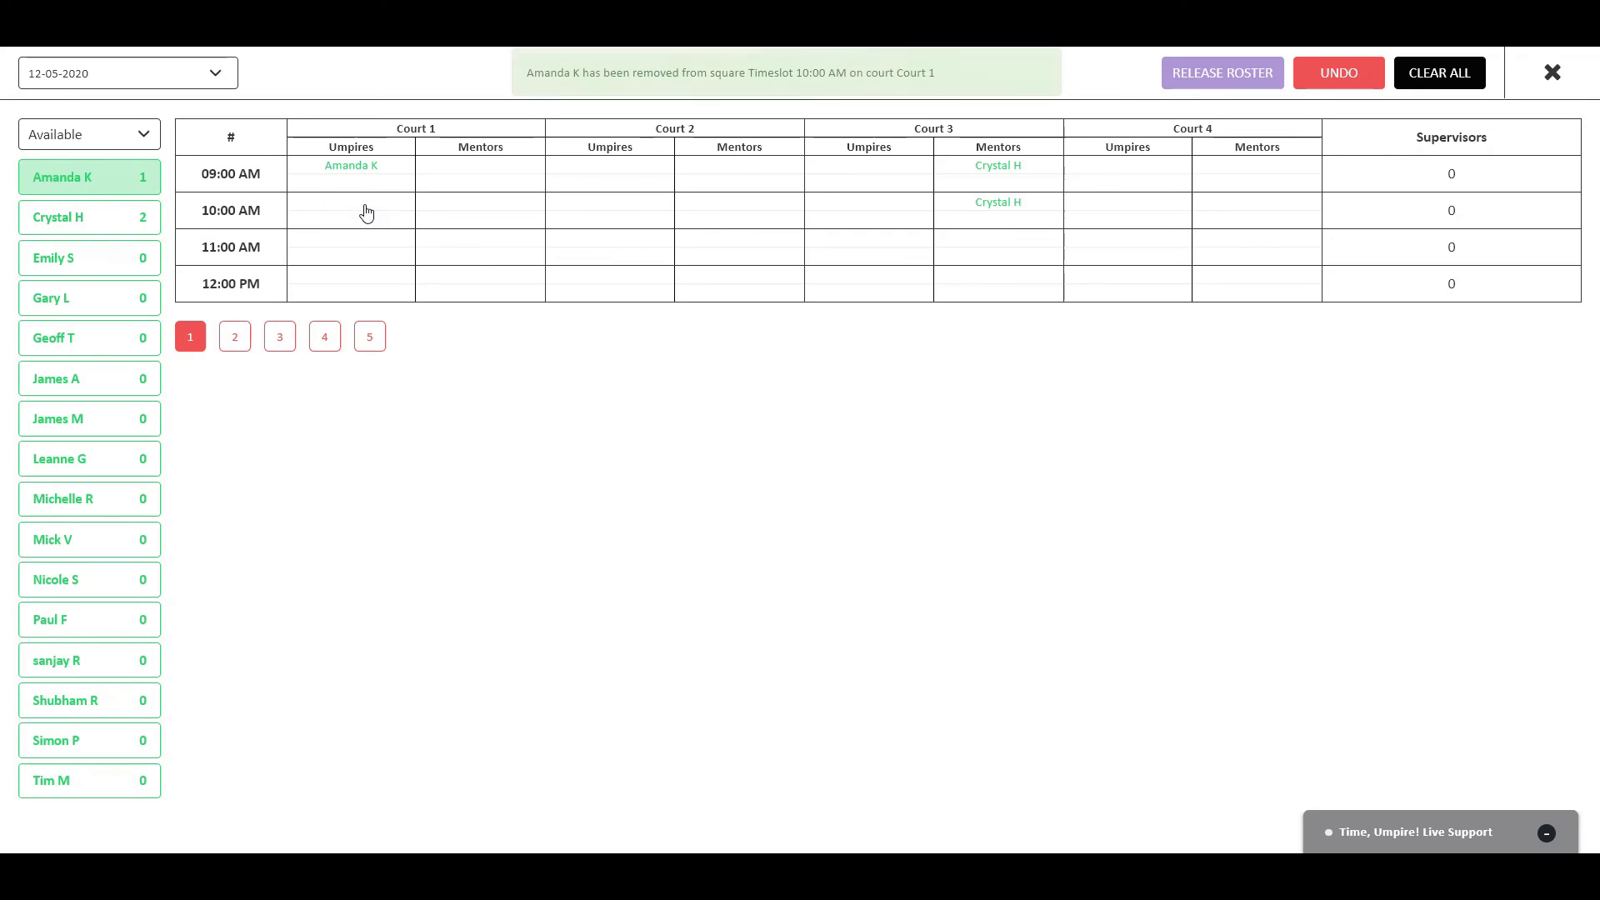
left_click(367, 213)
left_click(362, 244)
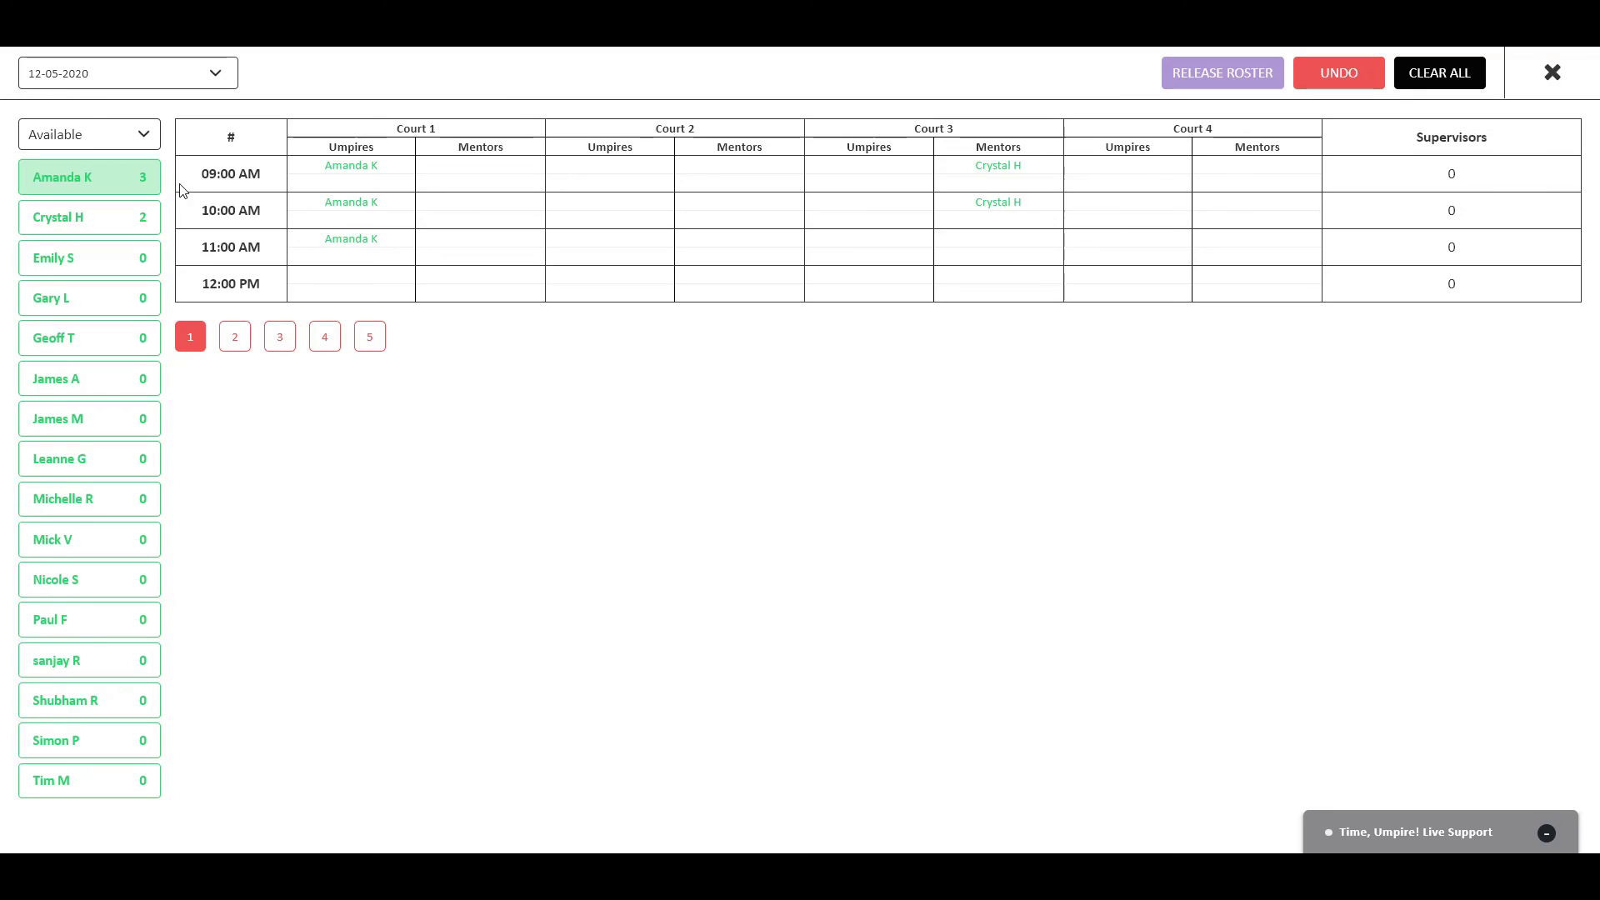
Remove the Court 3 mentor at 10:00 AM and allocate the first available umpire as Court 3 mentor at 12:00 PM.
left_click(995, 202)
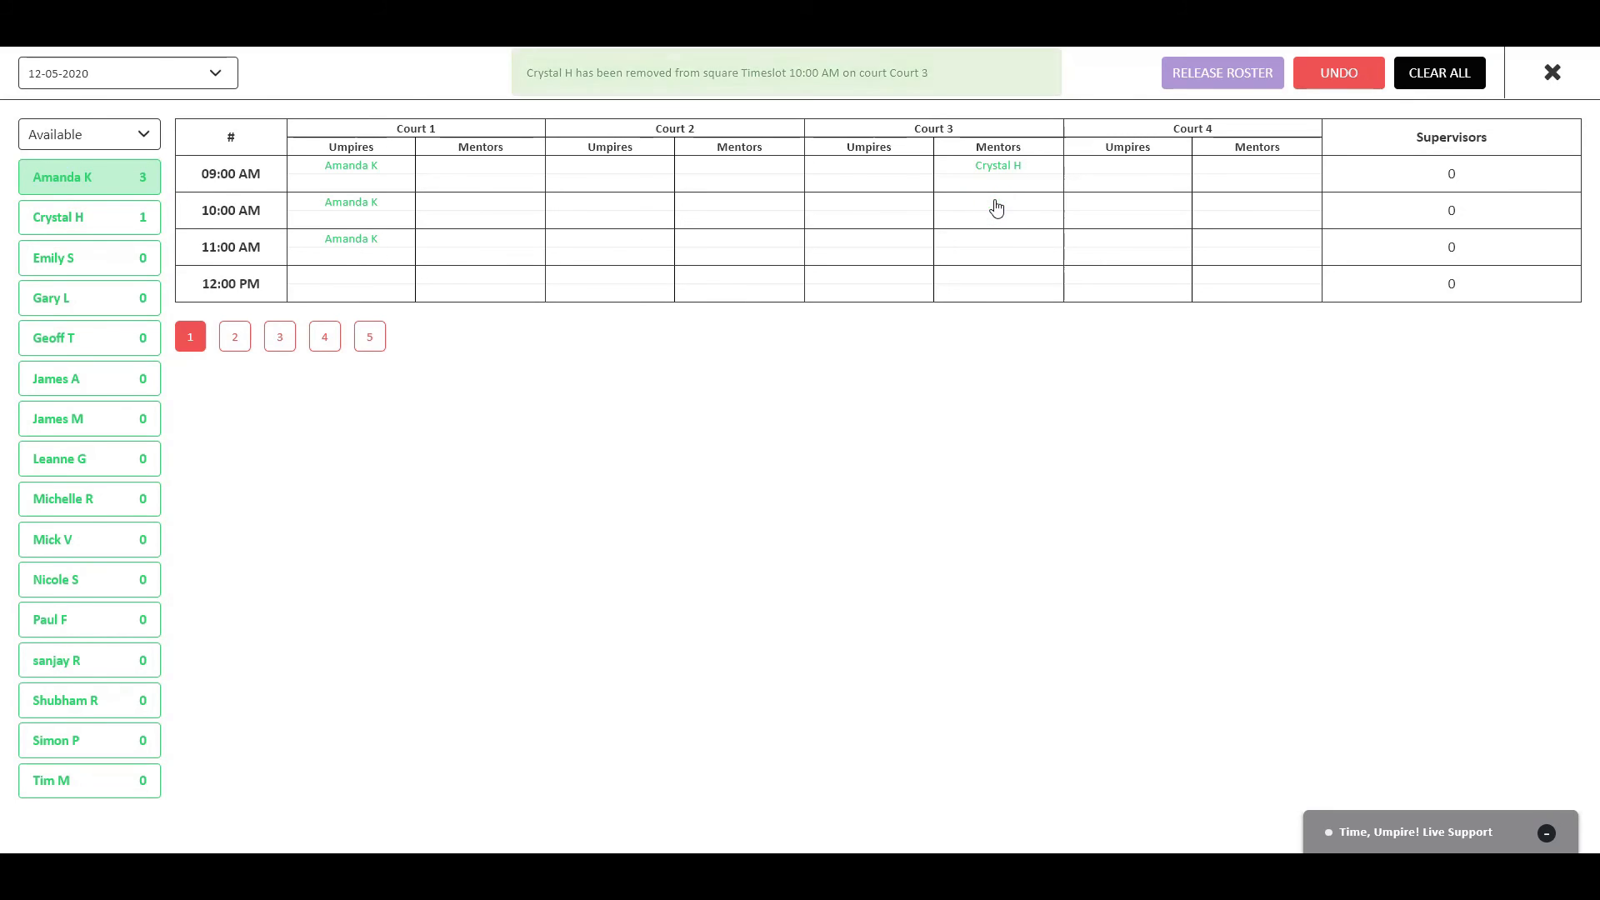
left_click(978, 285)
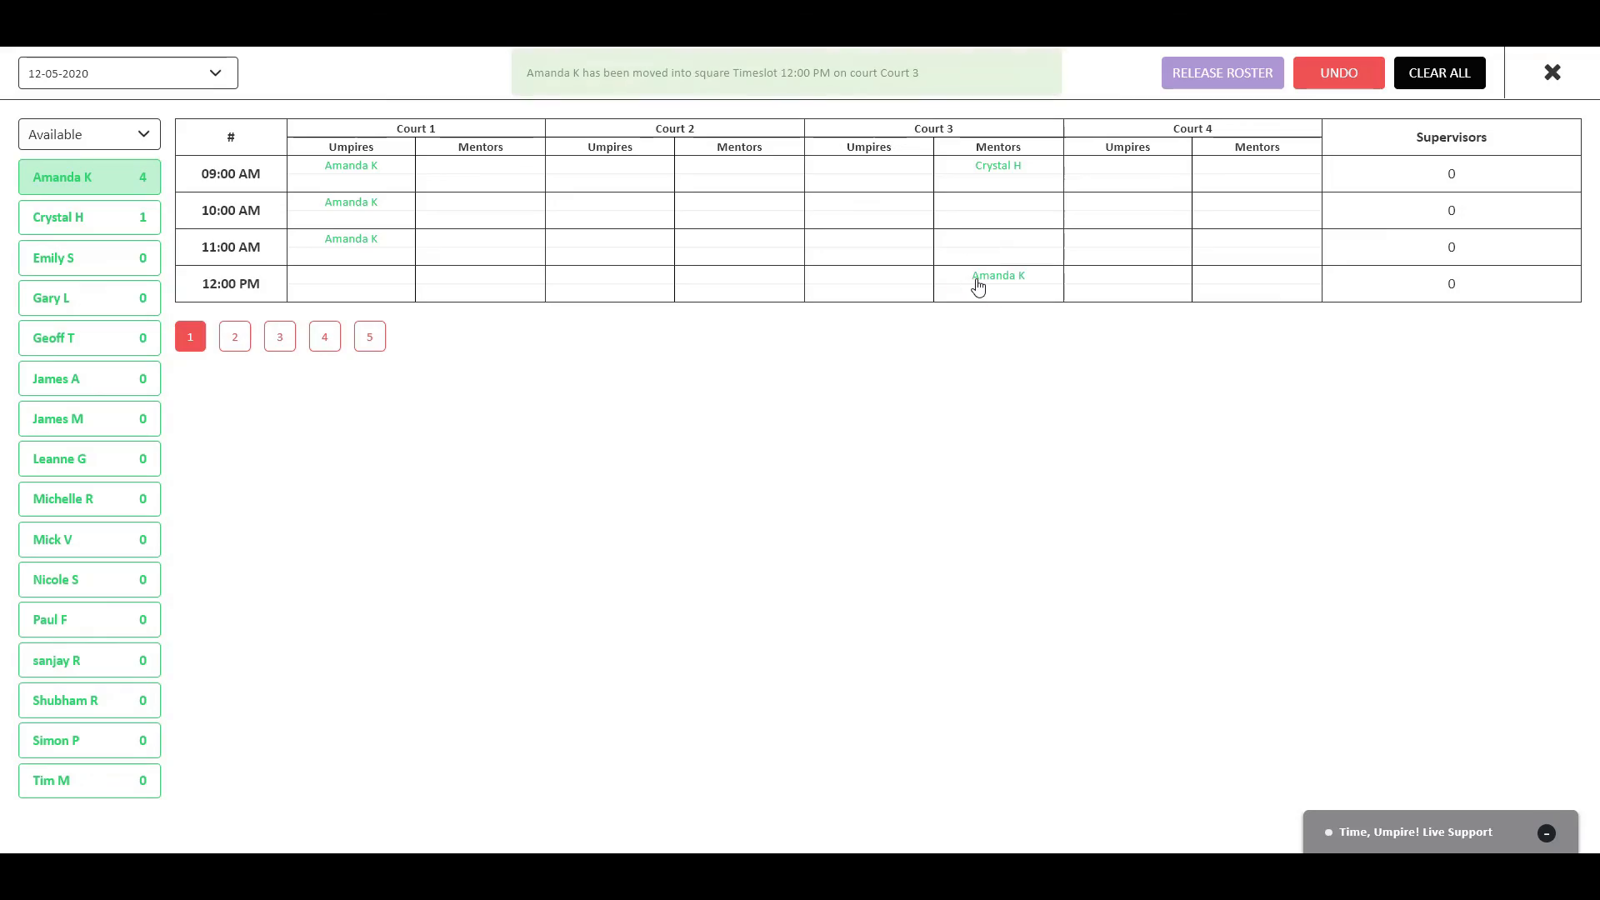